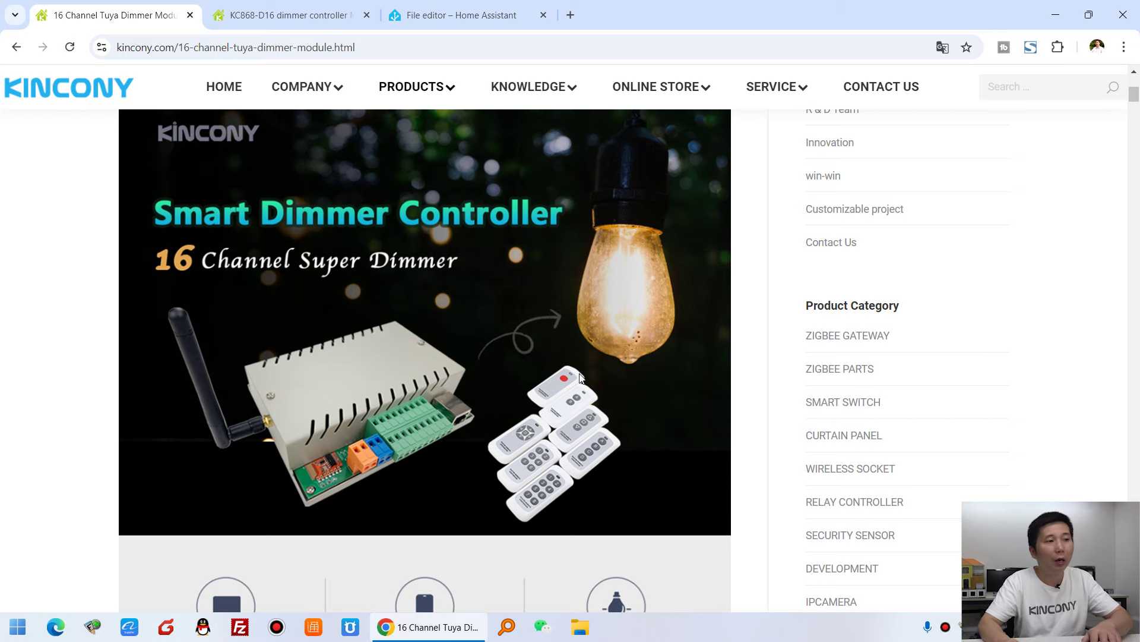
# Scroll the dimmer product page to Product information showing the 148 × 117 × 40 mm size.
pyautogui.scroll(-9, 491, 447)
pyautogui.scroll(-20, 675, 435)
pyautogui.scroll(4, 533, 458)
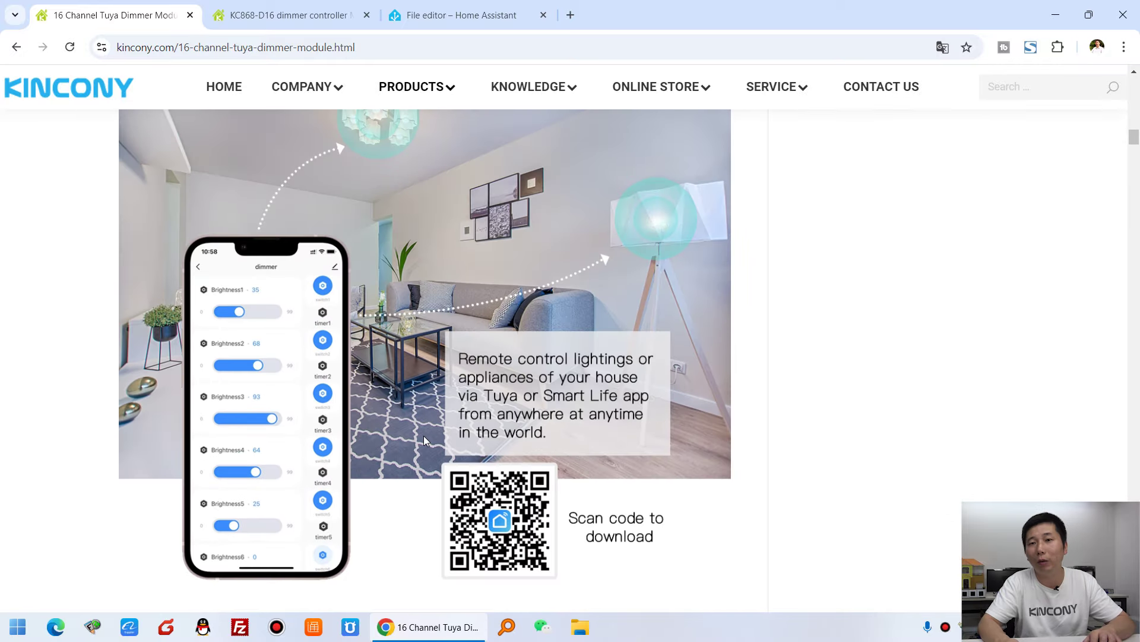
pyautogui.scroll(-20, 614, 445)
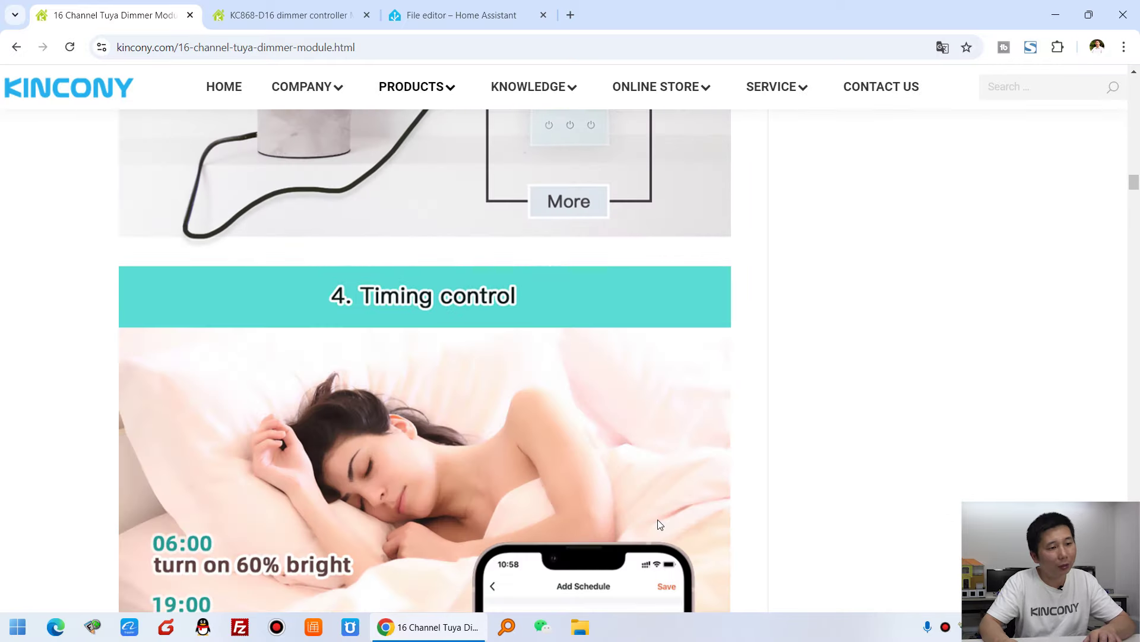
pyautogui.scroll(-20, 659, 523)
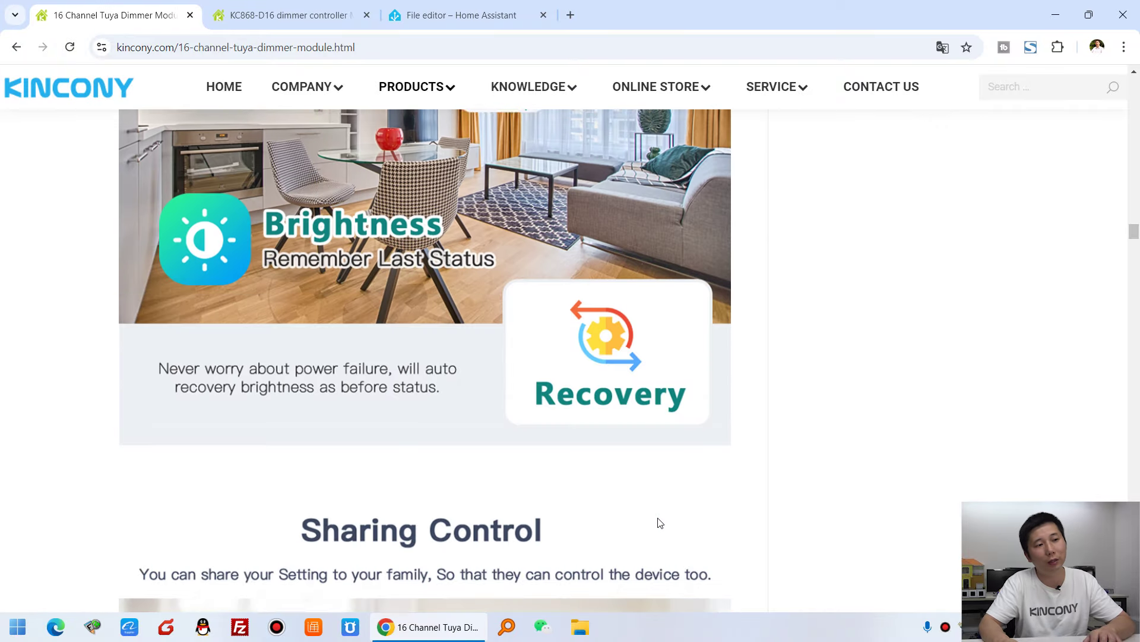
pyautogui.scroll(-20, 659, 522)
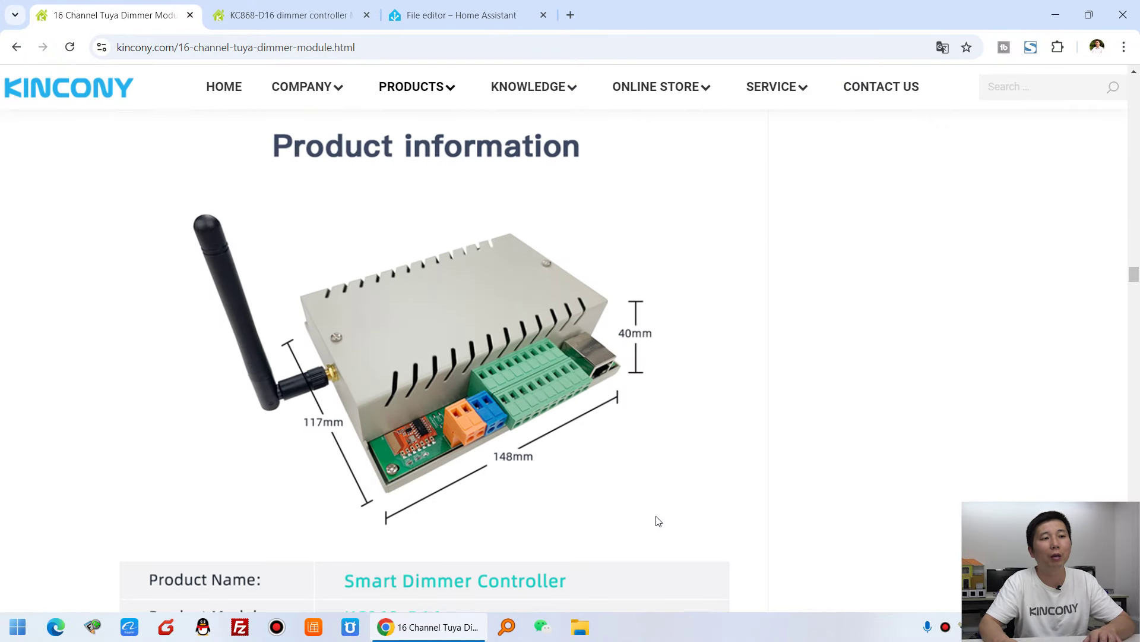
pyautogui.scroll(-2, 654, 517)
pyautogui.scroll(2, 653, 517)
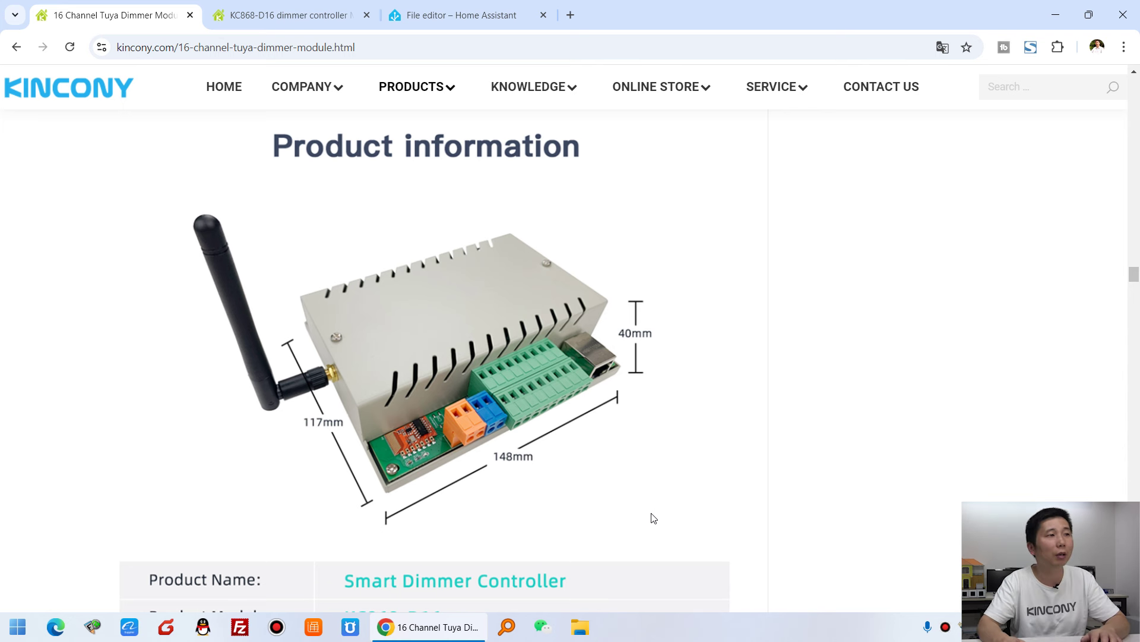
# Open the KC868-D16 dimmer controller forum thread and scroll to its Code box.
pyautogui.click(321, 15)
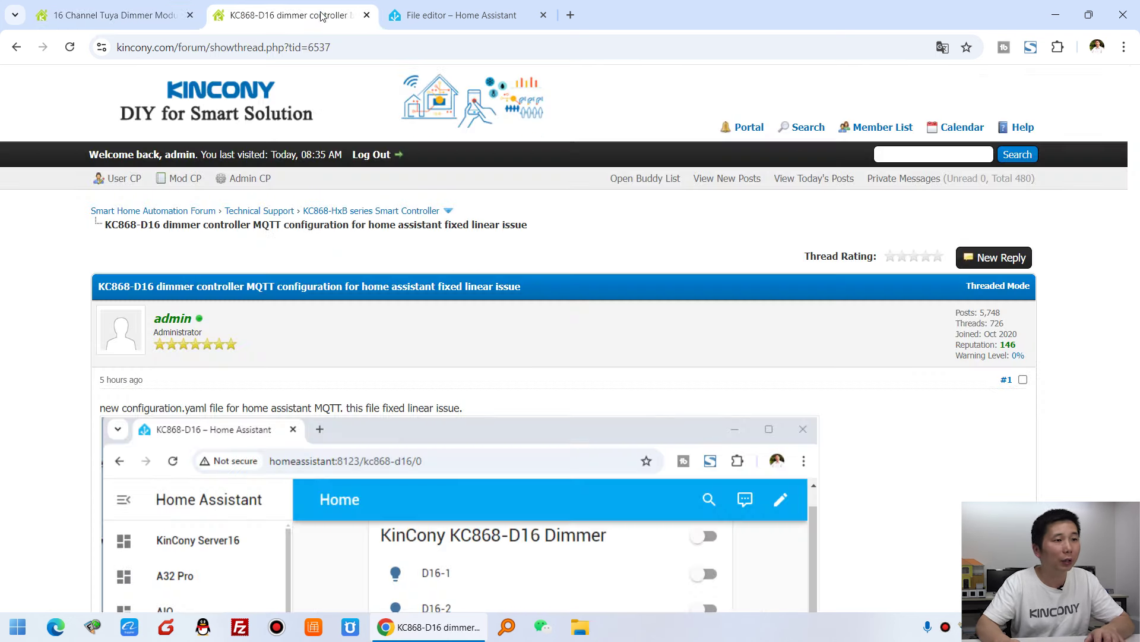
pyautogui.scroll(-7, 805, 414)
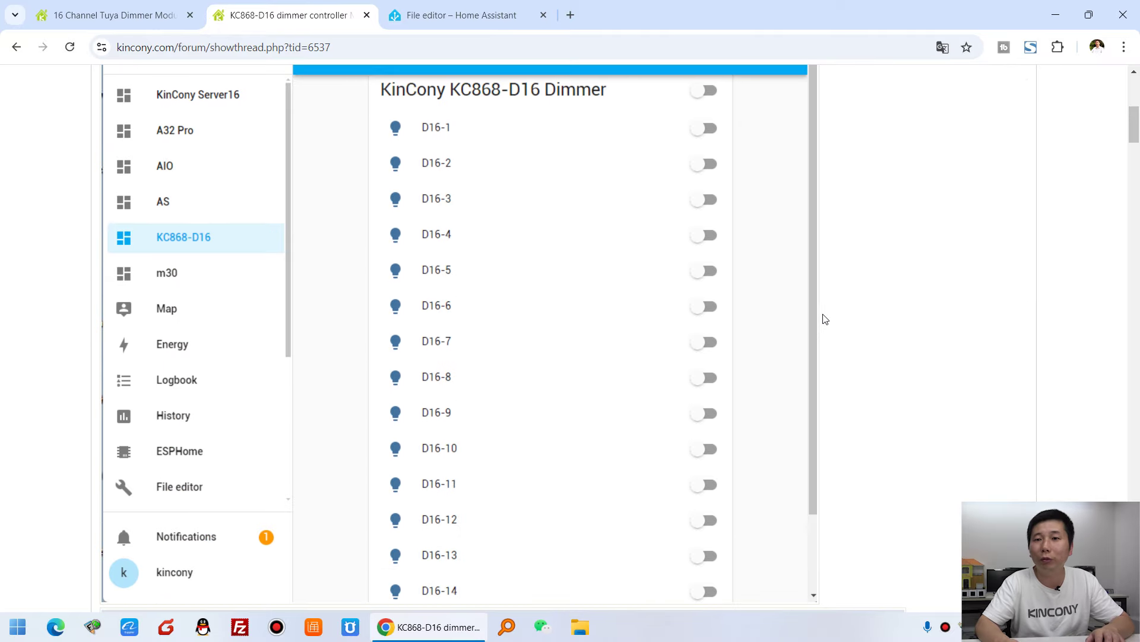
pyautogui.scroll(2, 829, 318)
pyautogui.scroll(-11, 829, 318)
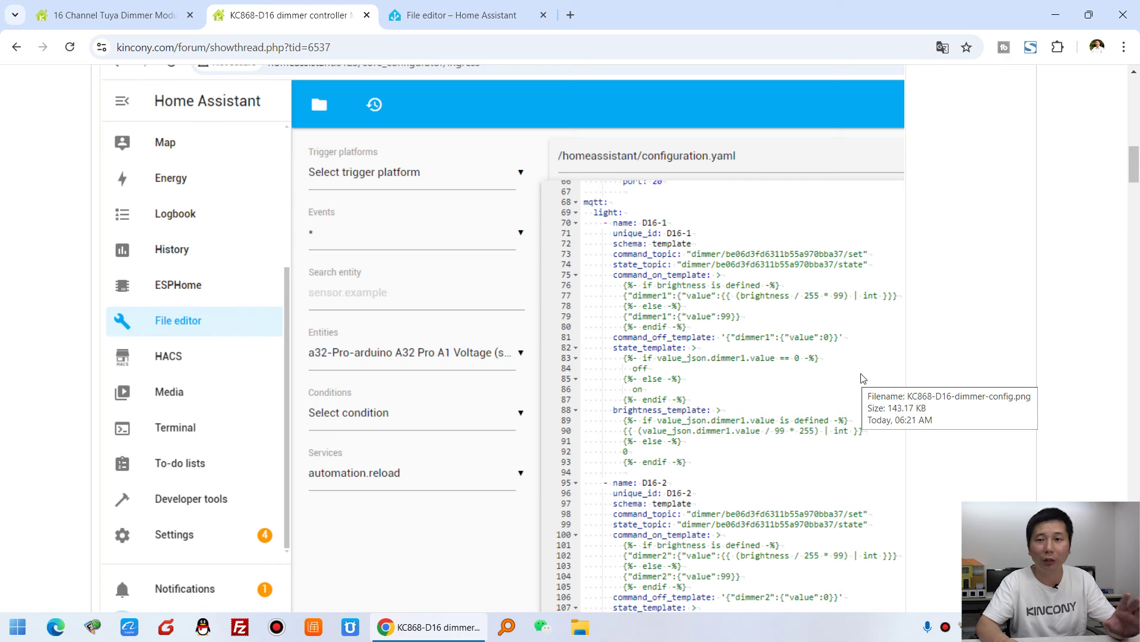
pyautogui.scroll(-7, 891, 376)
# Highlight the MQTT YAML lines, then scroll past the config download and 12% screenshot.
pyautogui.moveTo(128, 253); pyautogui.dragTo(297, 375)
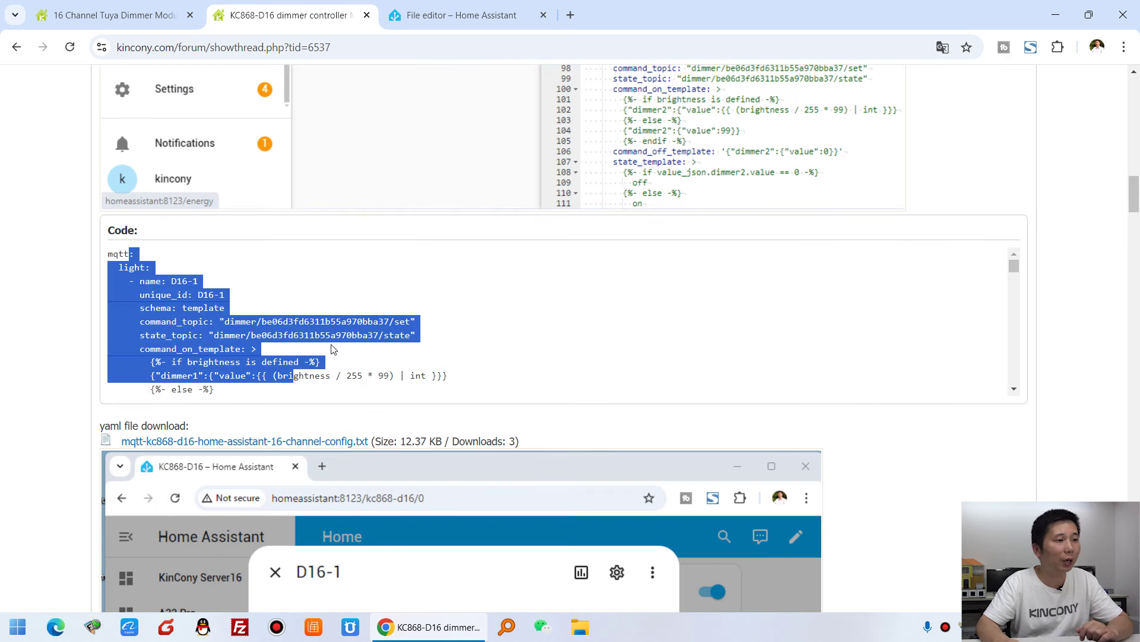
pyautogui.scroll(-1, 267, 357)
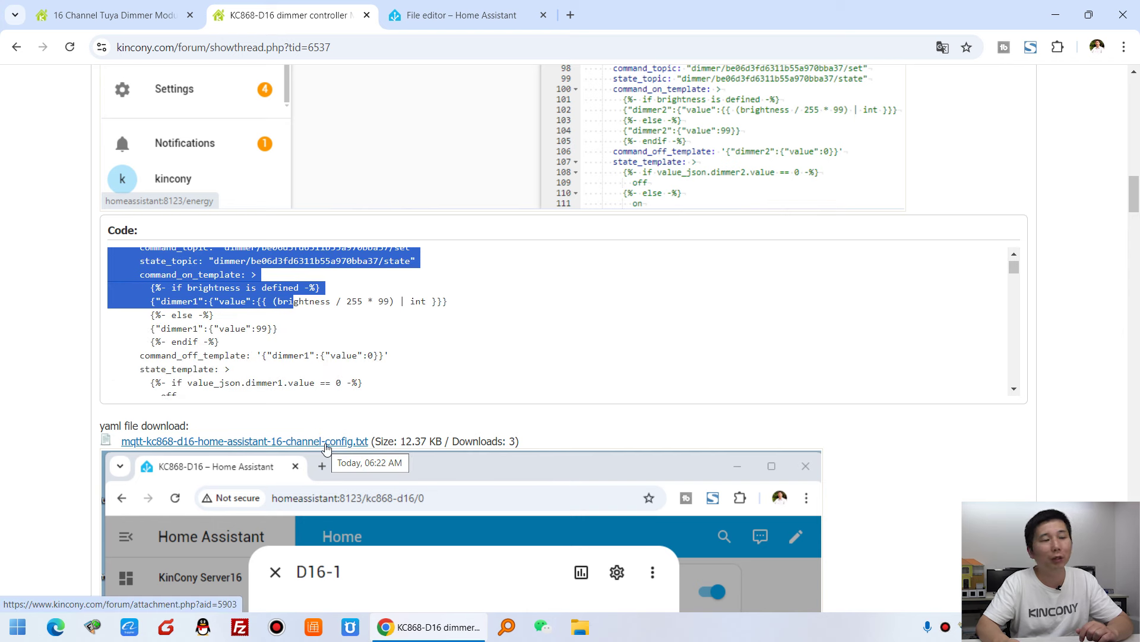
pyautogui.scroll(-8, 921, 413)
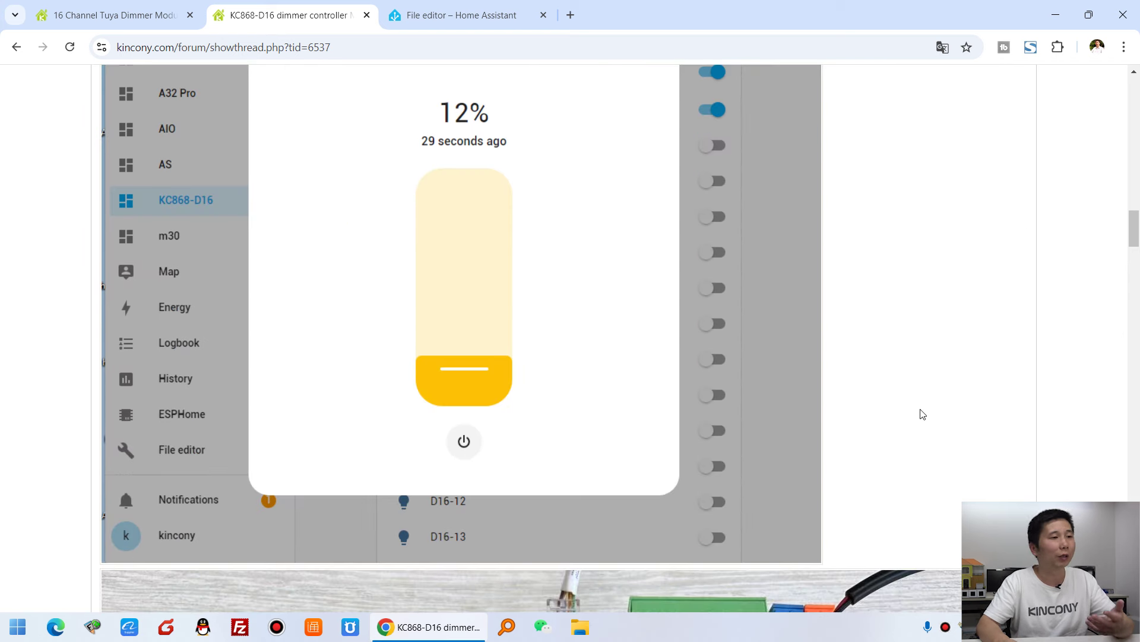
# Review the D16-1 test photos at 12%, 48%, 75% and 100% reading 1.24–10.23 V.
pyautogui.scroll(-8, 923, 414)
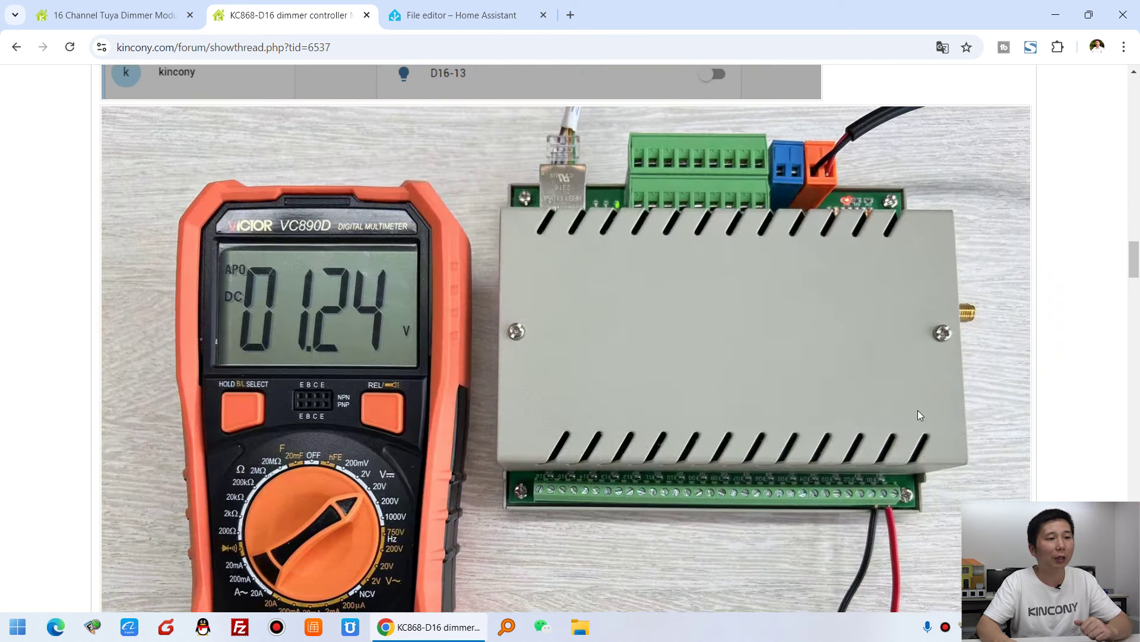
pyautogui.scroll(-2, 806, 369)
pyautogui.scroll(2, 808, 368)
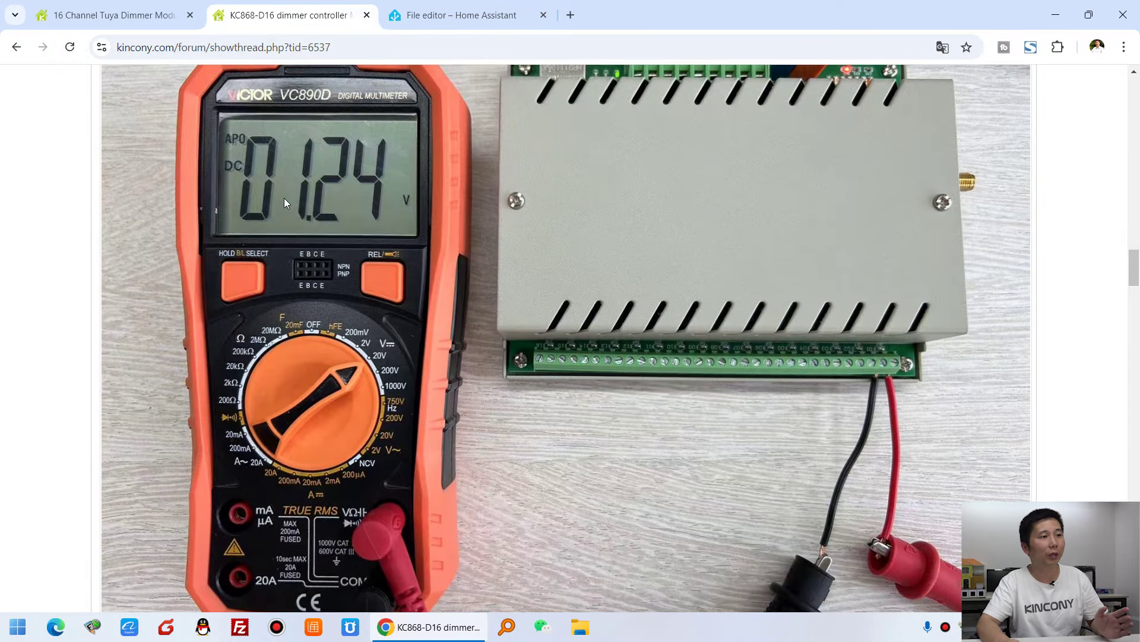
pyautogui.scroll(8, 806, 365)
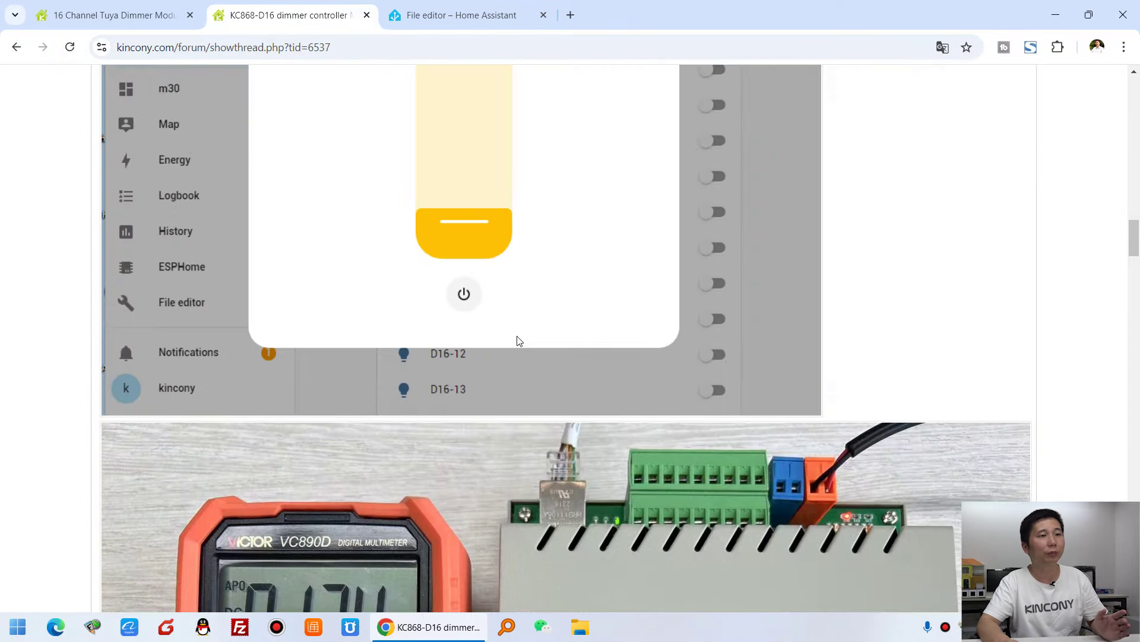
pyautogui.scroll(-8, 535, 328)
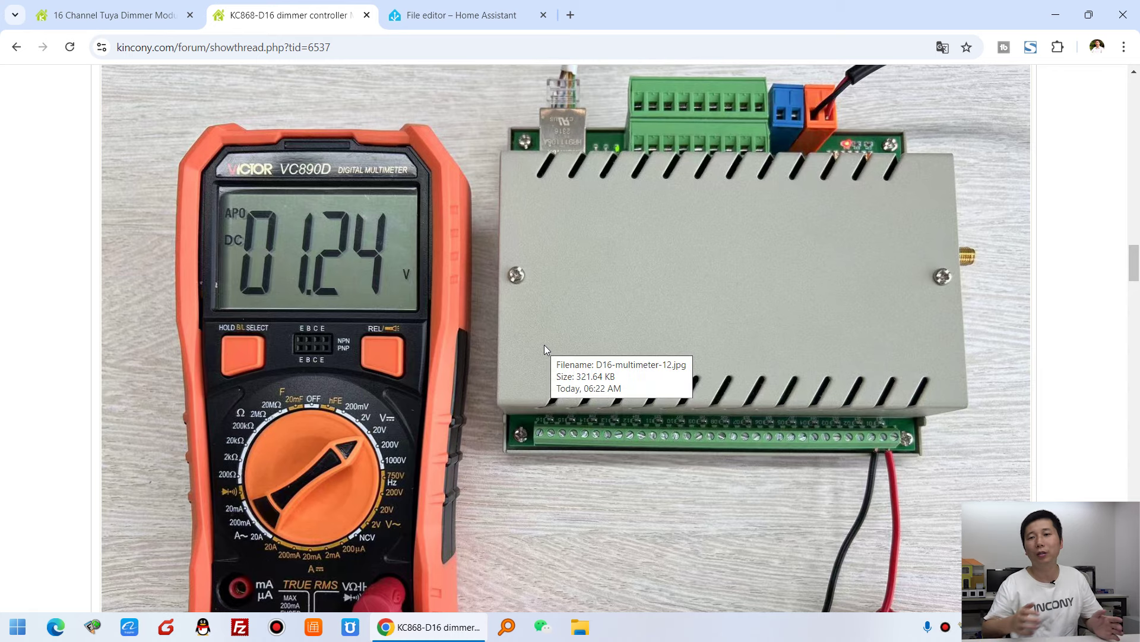
pyautogui.scroll(8, 545, 344)
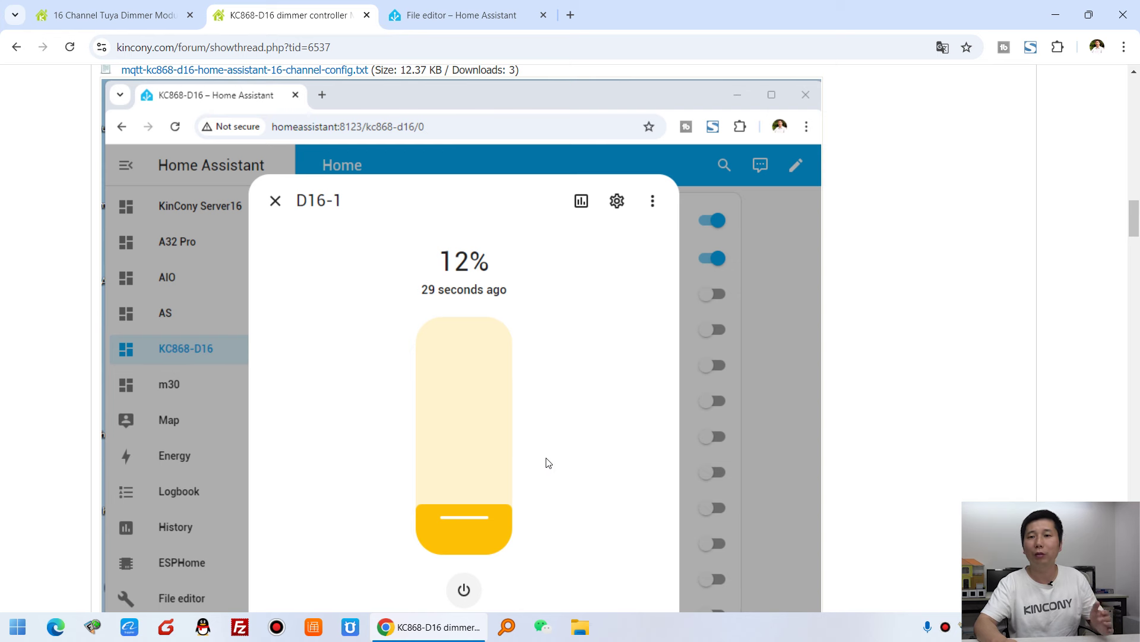
pyautogui.scroll(-3, 568, 462)
pyautogui.scroll(-20, 569, 462)
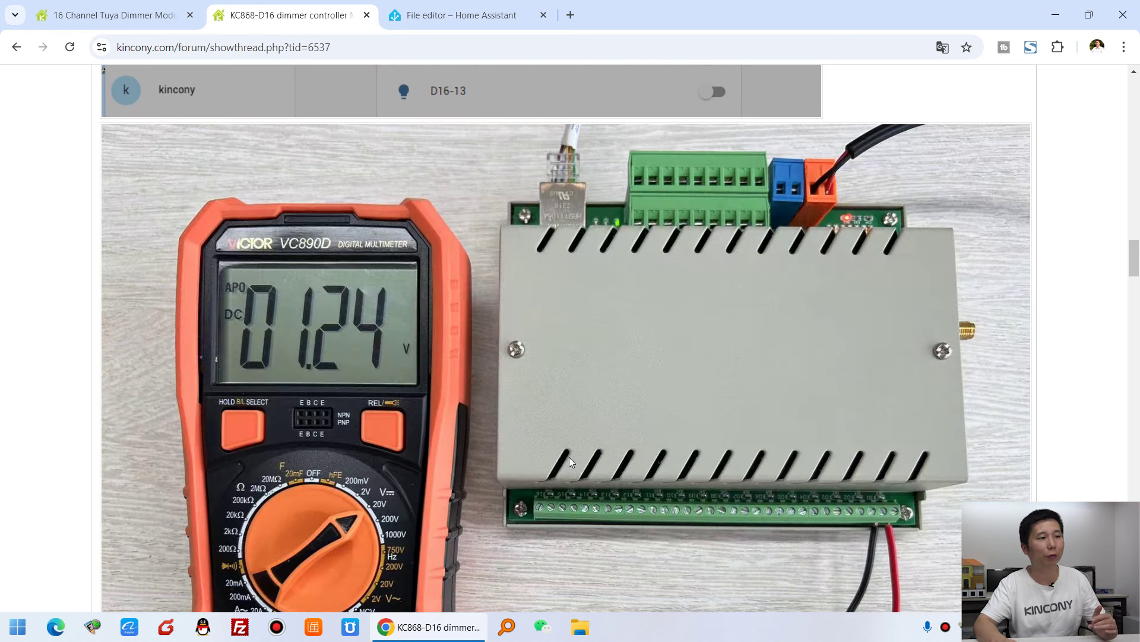
pyautogui.scroll(-10, 569, 457)
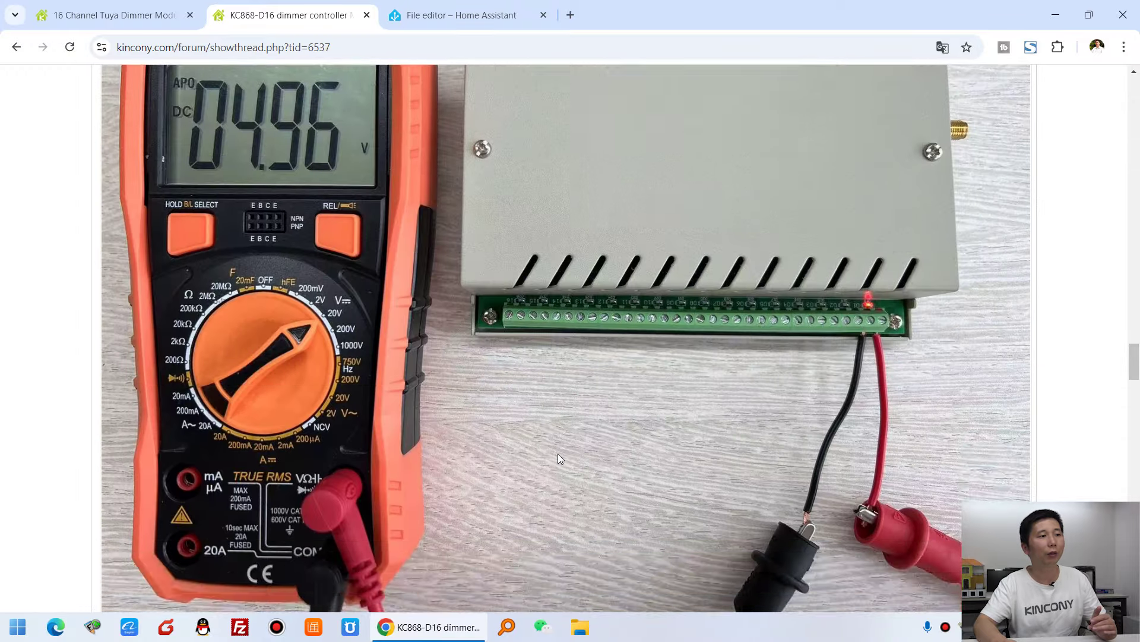
pyautogui.scroll(7, 558, 453)
pyautogui.scroll(8, 558, 453)
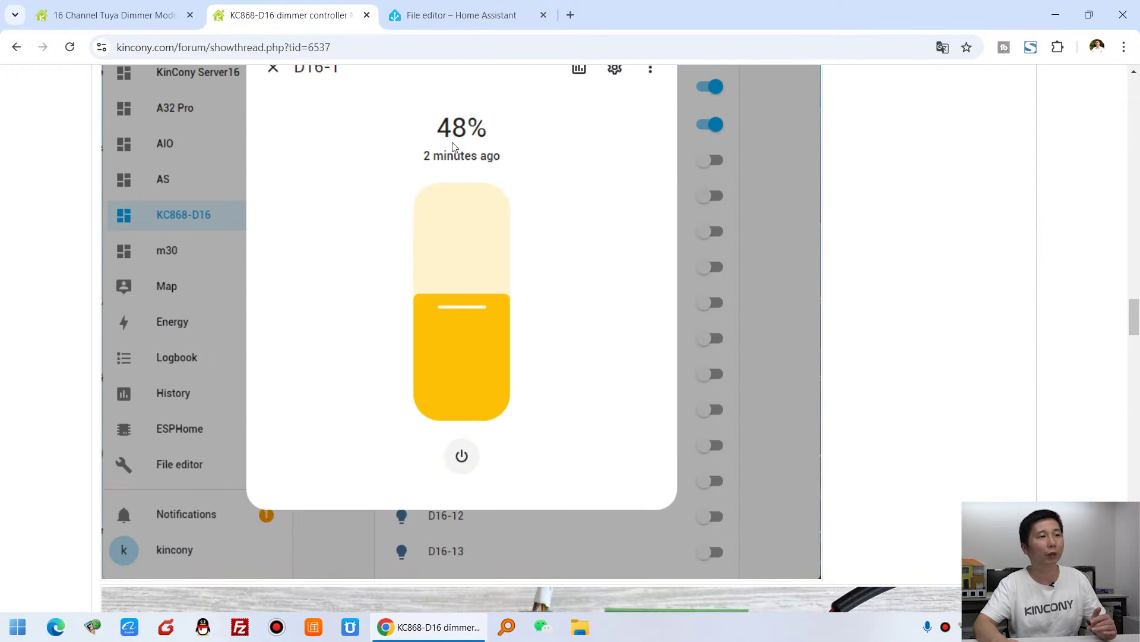
pyautogui.scroll(-12, 479, 167)
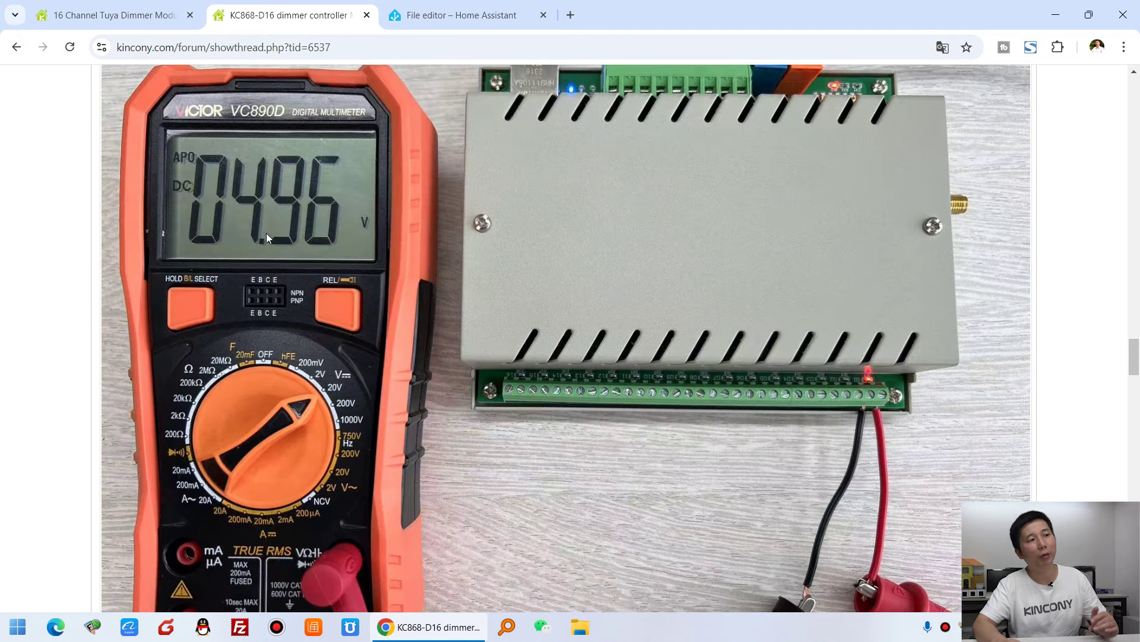
pyautogui.scroll(-10, 432, 262)
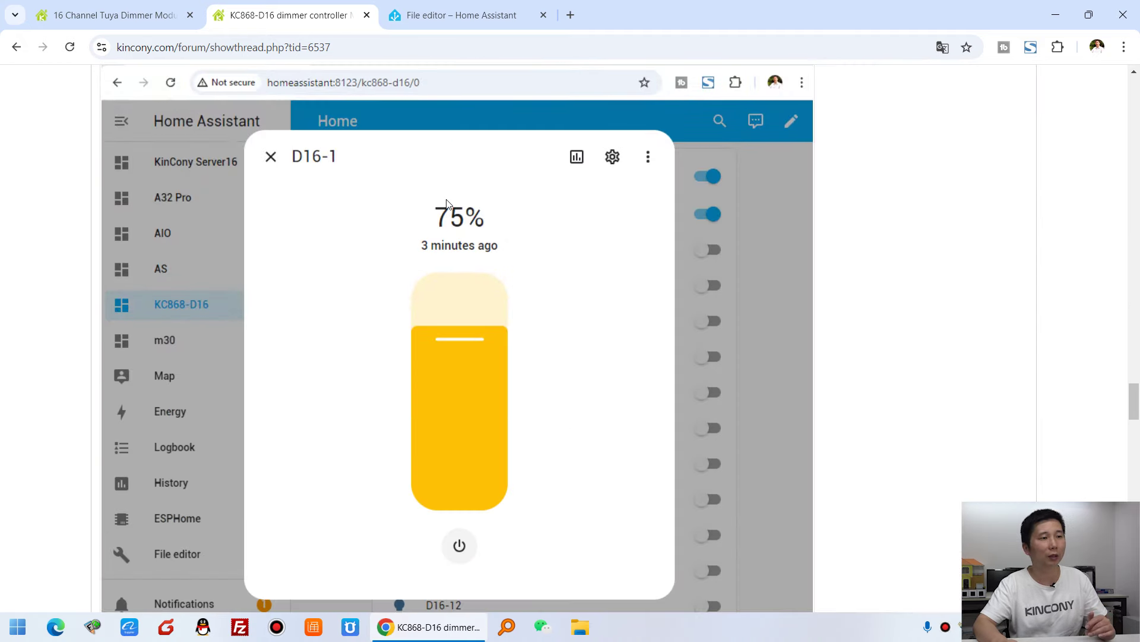
pyautogui.scroll(-10, 461, 233)
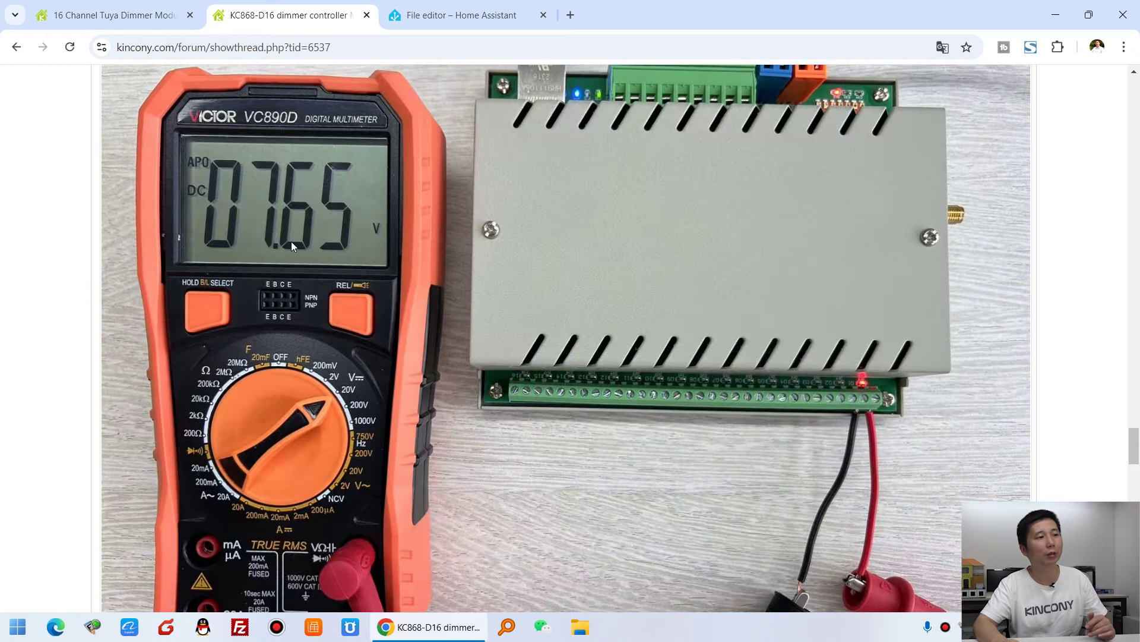
pyautogui.scroll(-10, 357, 266)
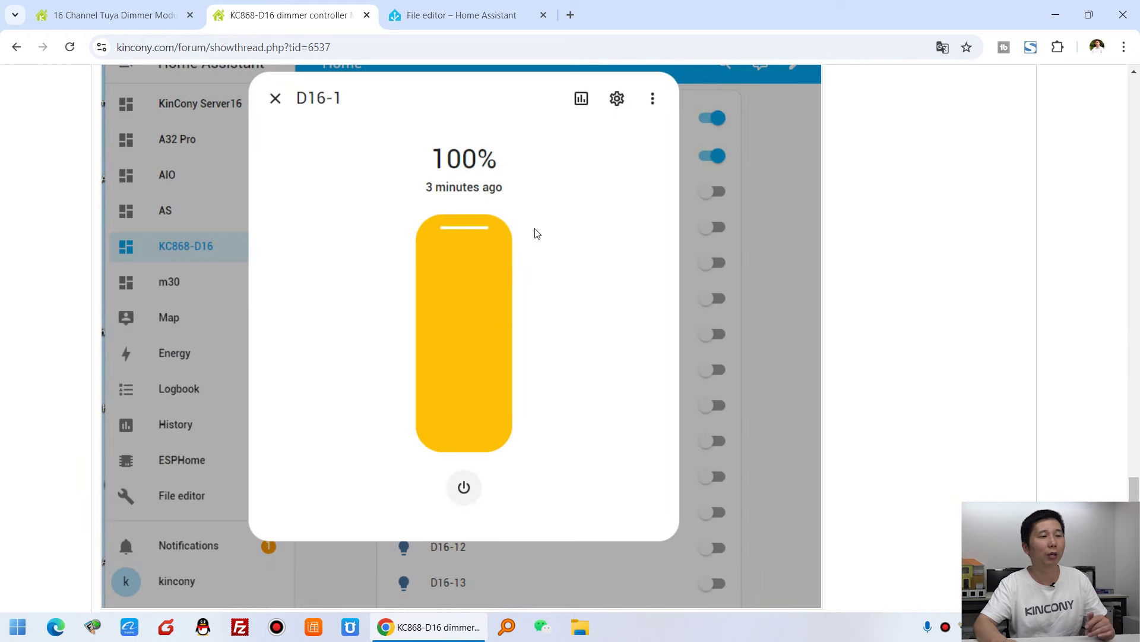
pyautogui.scroll(-10, 538, 253)
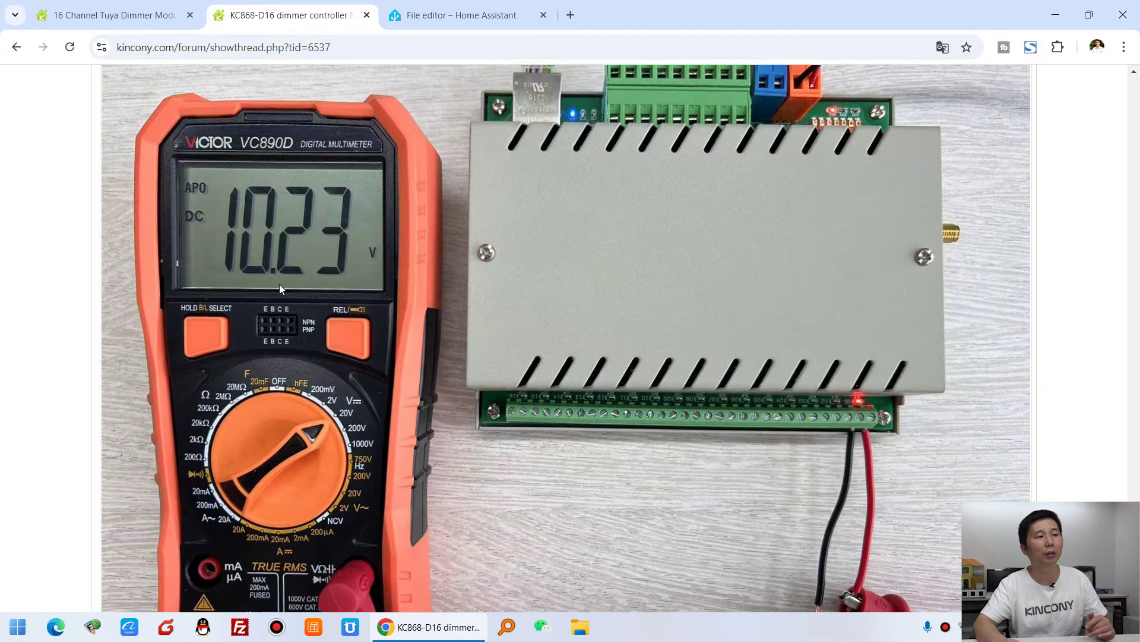
pyautogui.scroll(-6, 624, 311)
# Scroll back to the multimeter photo reading 10.23 V across the KC868-D16 output.
pyautogui.scroll(5, 620, 311)
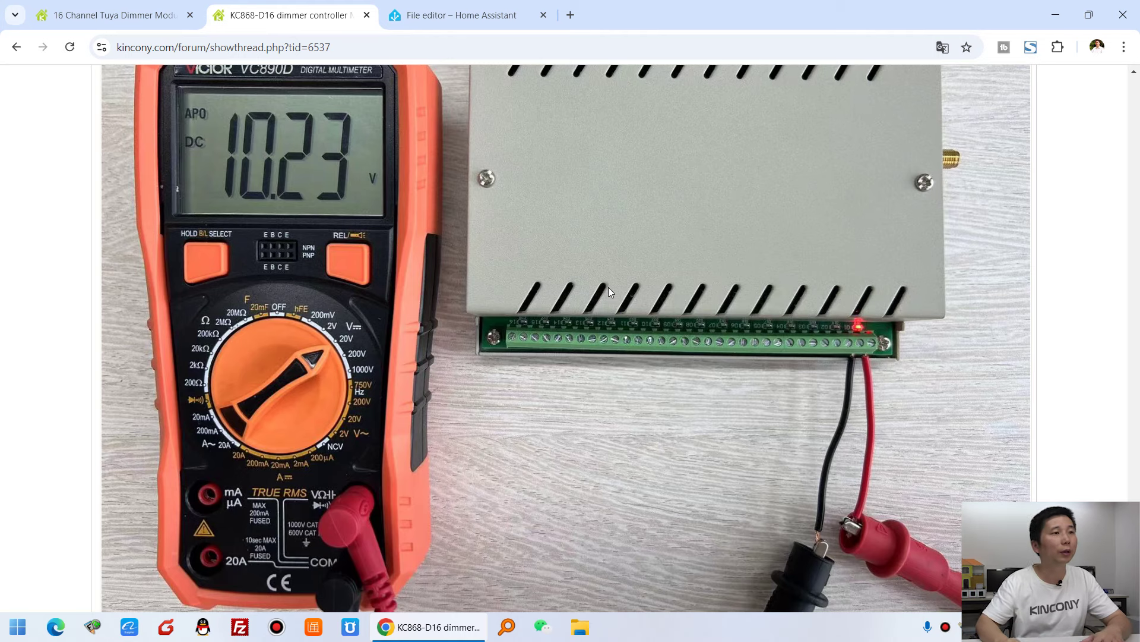
# In Home Assistant, open the KC868-D16 dashboard and turn dimmer channel D16-1 on.
pyautogui.click(469, 15)
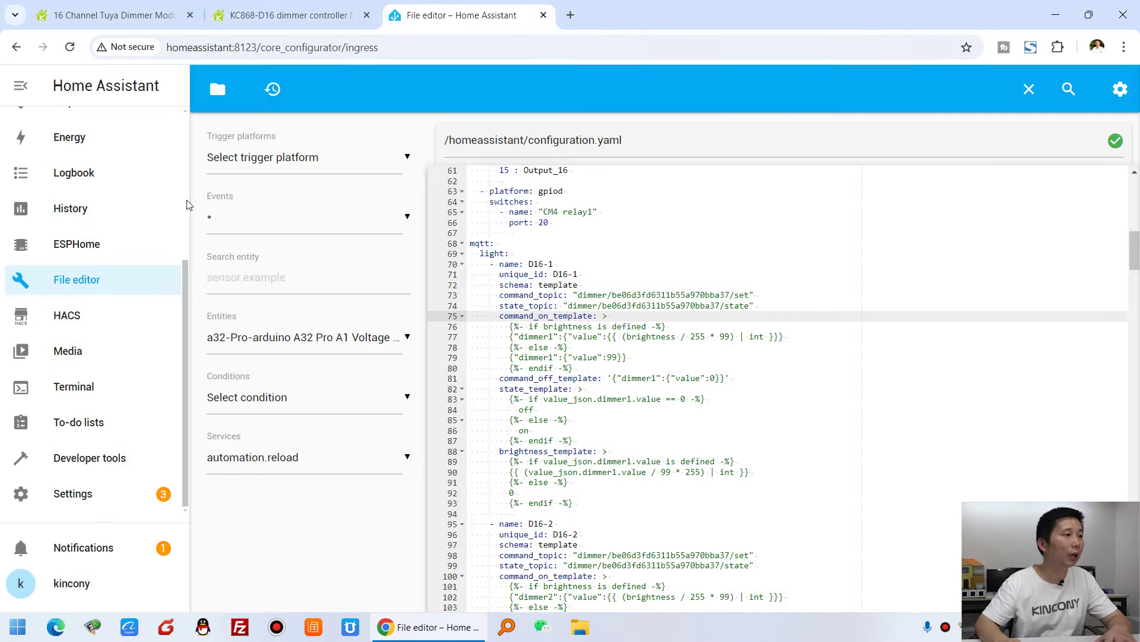
pyautogui.scroll(3, 126, 238)
pyautogui.scroll(1, 125, 238)
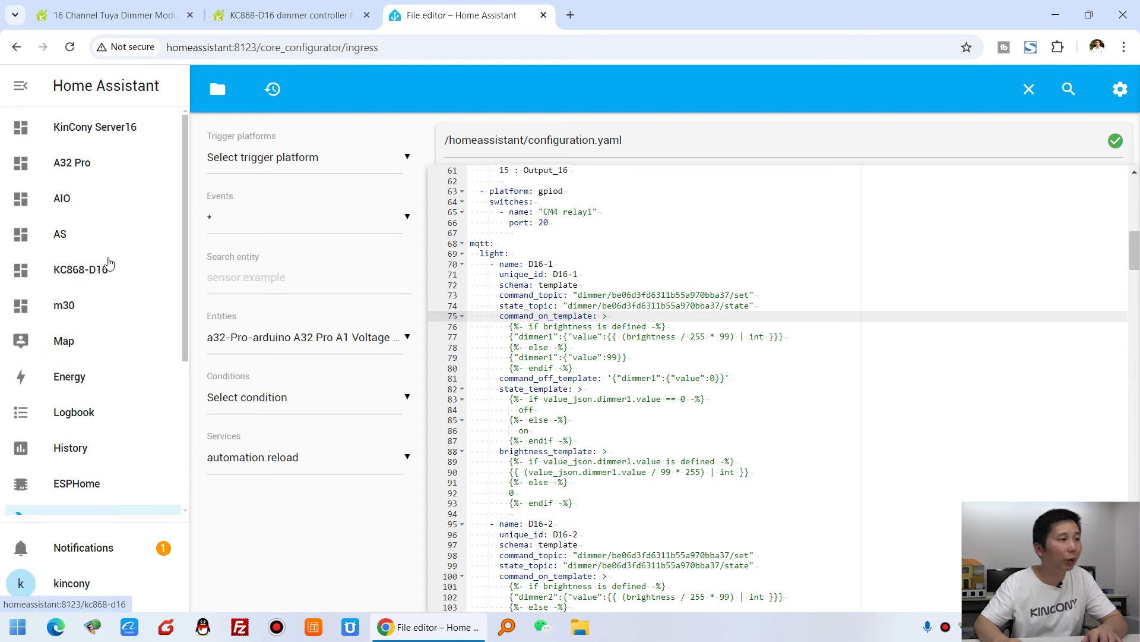
pyautogui.click(110, 270)
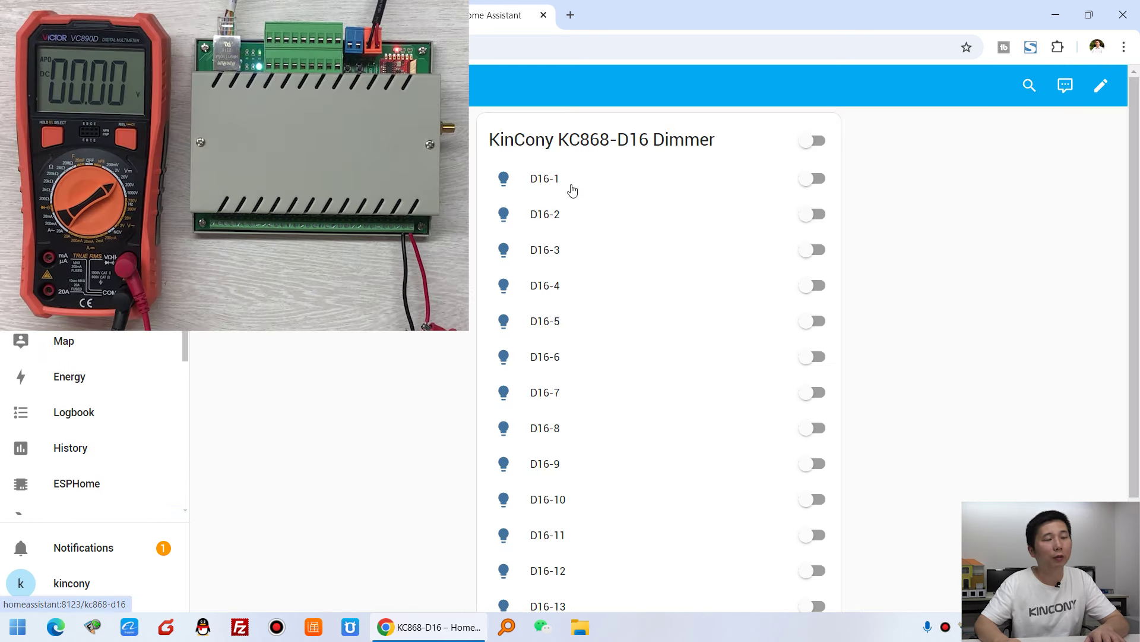
pyautogui.click(809, 180)
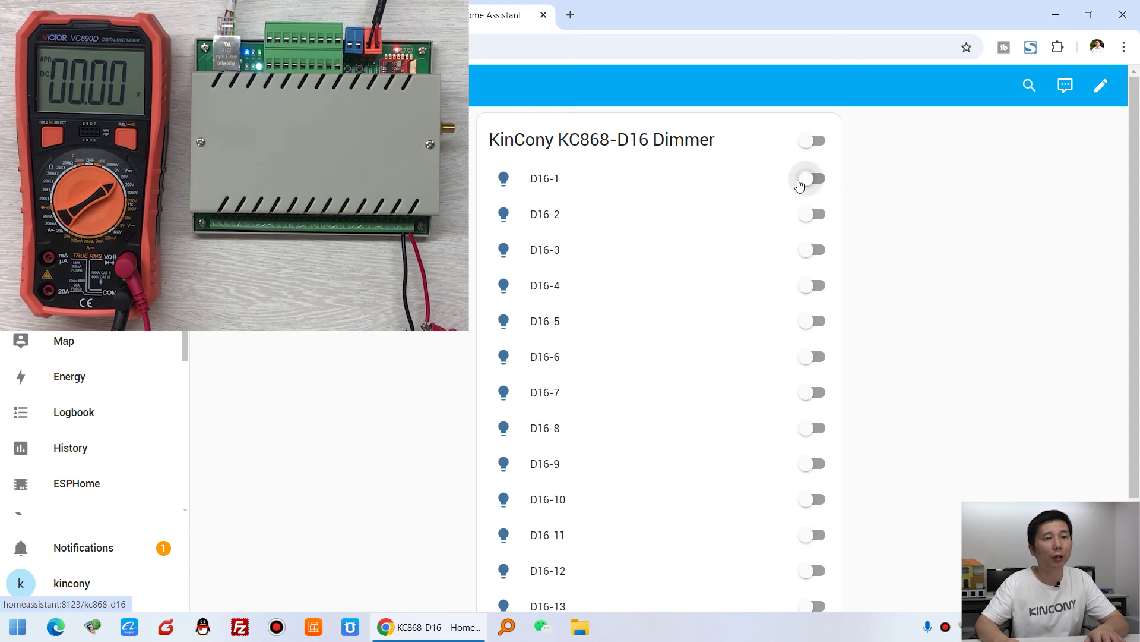
# Open D16-1's dialog and lower its brightness through 86% and 74% to 64%.
pyautogui.click(584, 185)
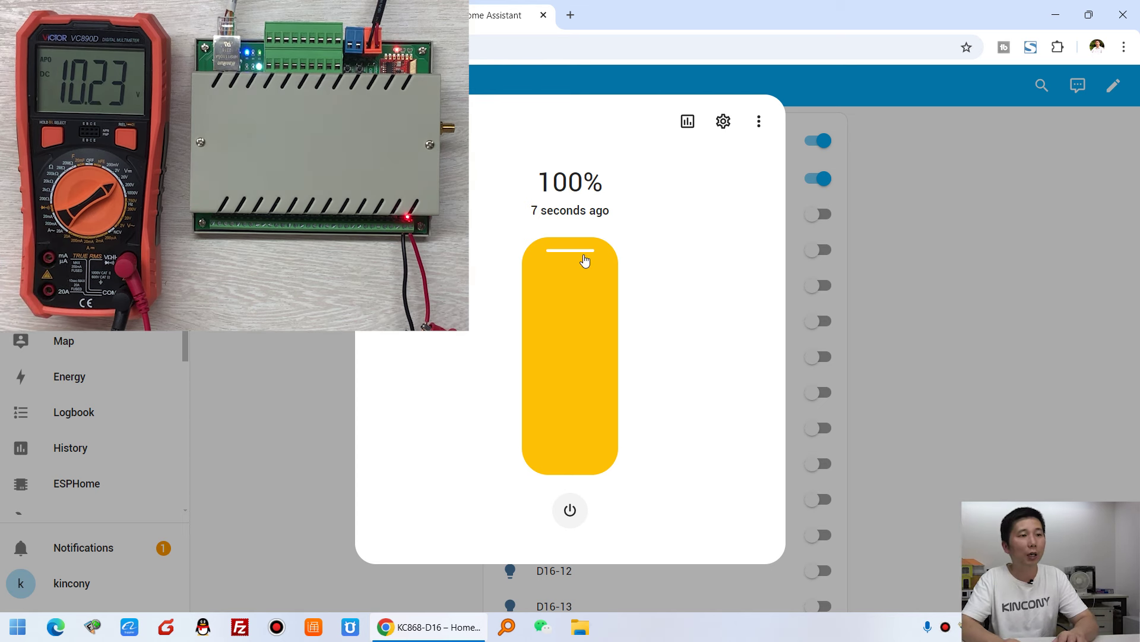
pyautogui.moveTo(583, 260); pyautogui.dragTo(584, 282)
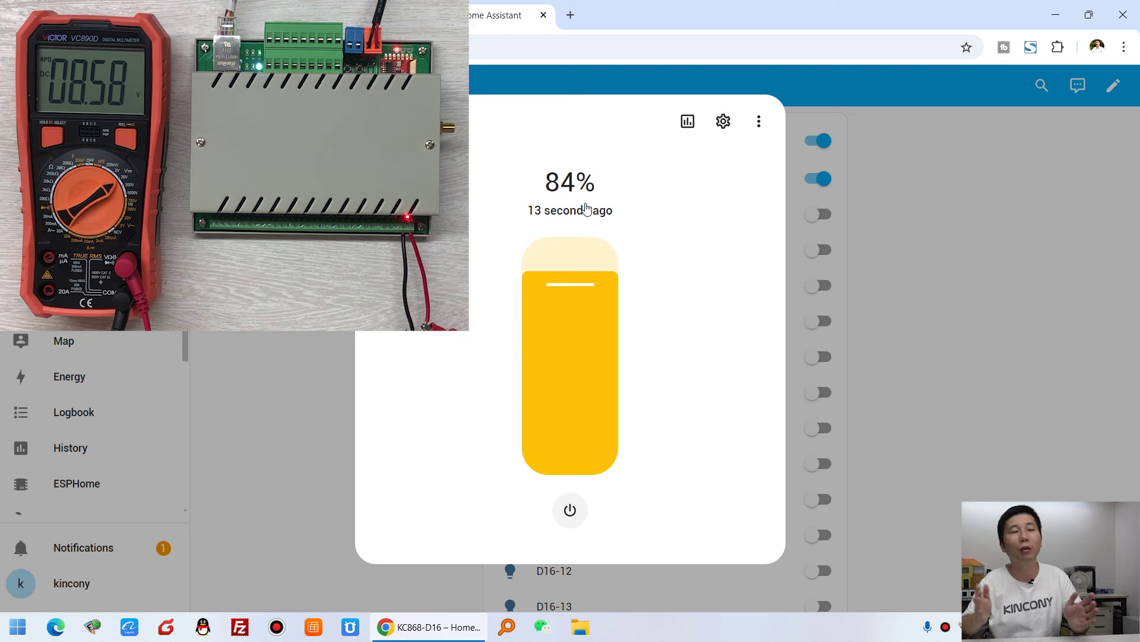
pyautogui.moveTo(574, 285); pyautogui.dragTo(576, 306)
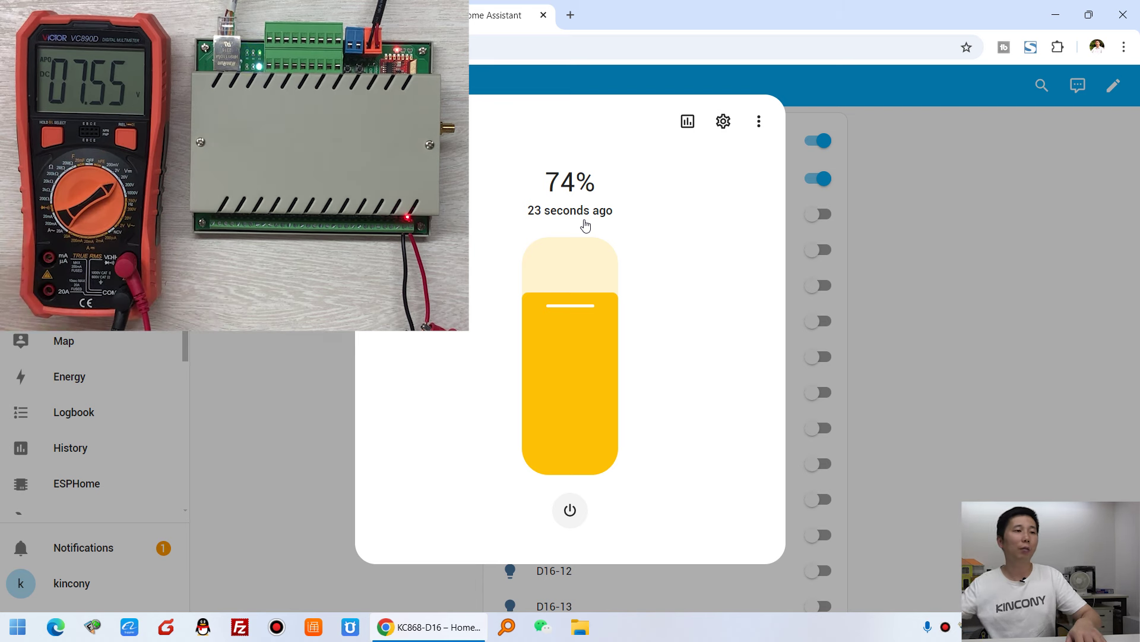
pyautogui.moveTo(574, 305); pyautogui.dragTo(575, 326)
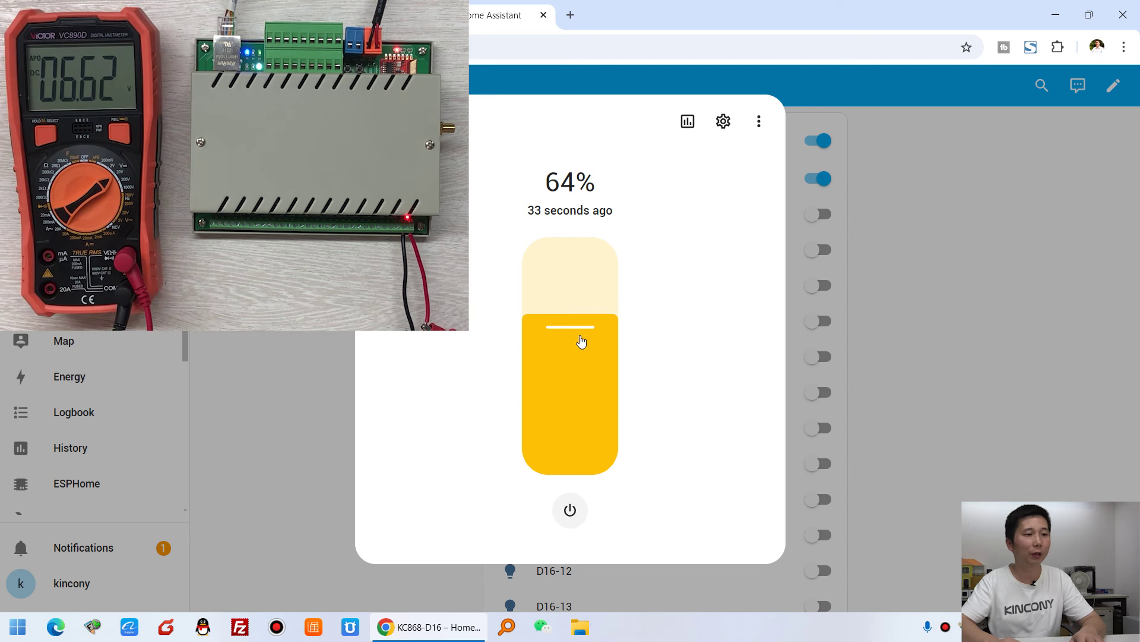
# Lower D16-1 brightness through 43%, 19%, 10% and 3%, then switch the channel off.
pyautogui.moveTo(580, 342); pyautogui.dragTo(582, 376)
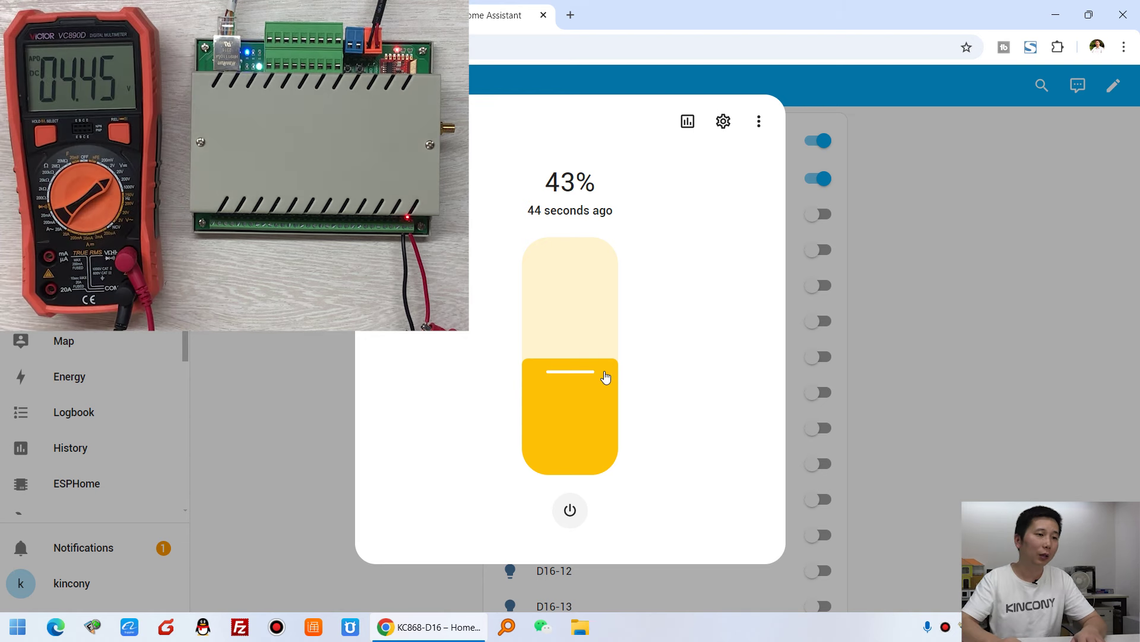
pyautogui.moveTo(602, 376); pyautogui.dragTo(576, 436)
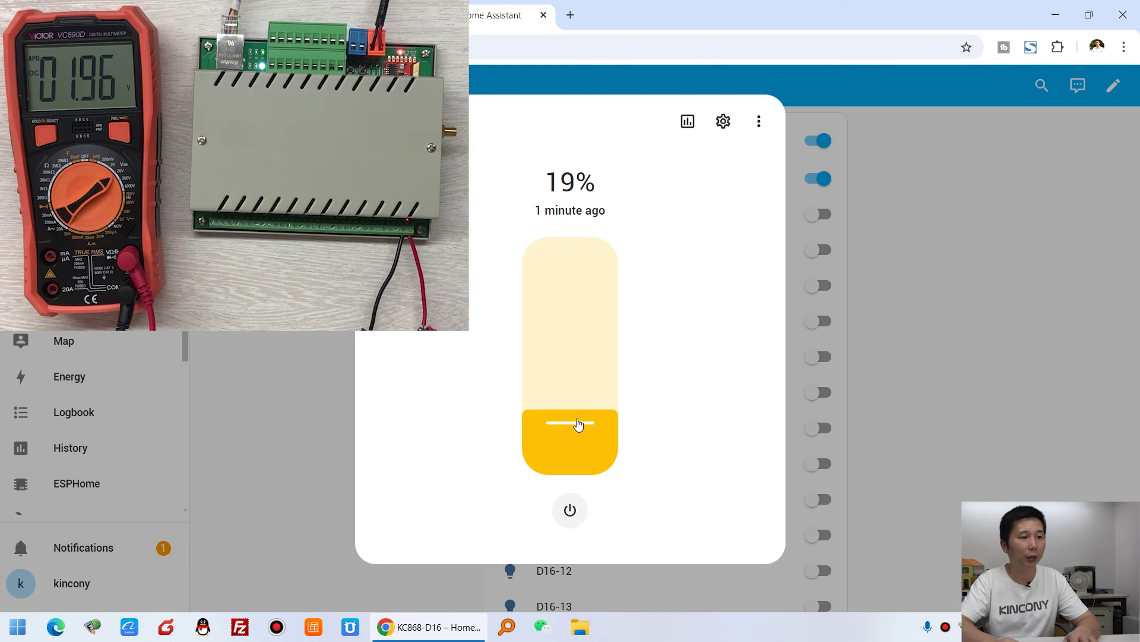
pyautogui.moveTo(580, 422); pyautogui.dragTo(582, 452)
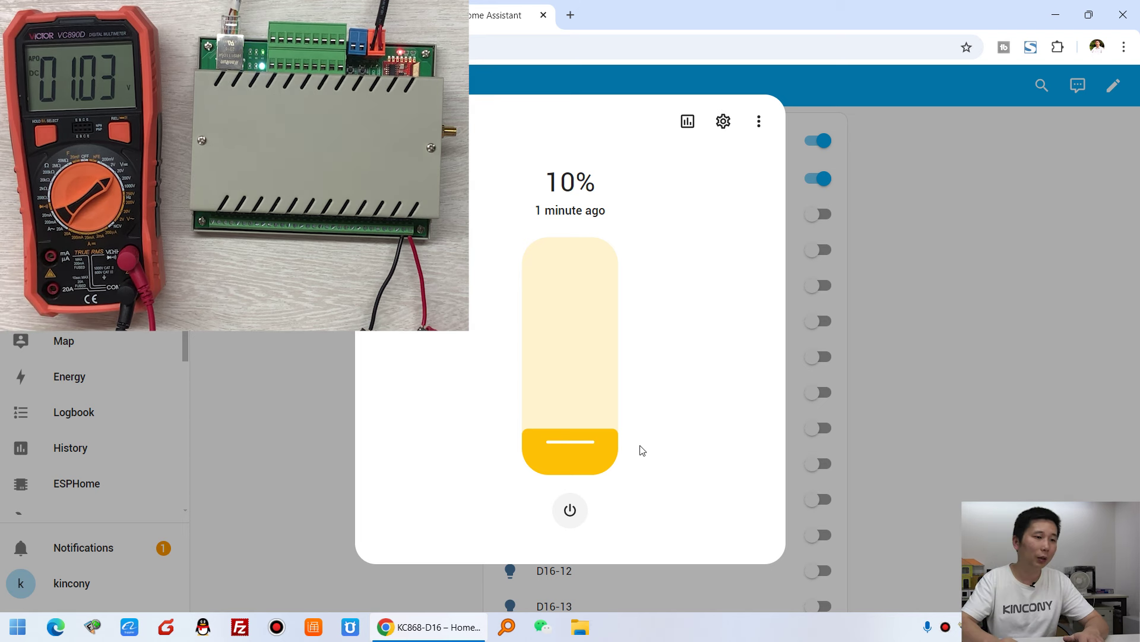
pyautogui.moveTo(563, 448); pyautogui.dragTo(572, 468)
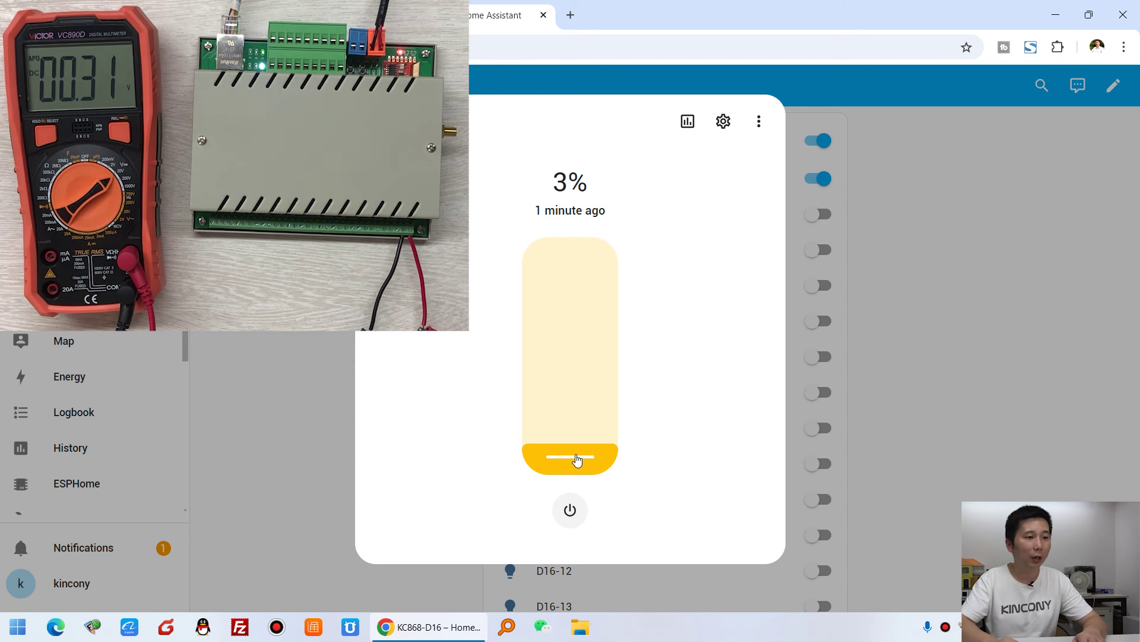
pyautogui.click(570, 512)
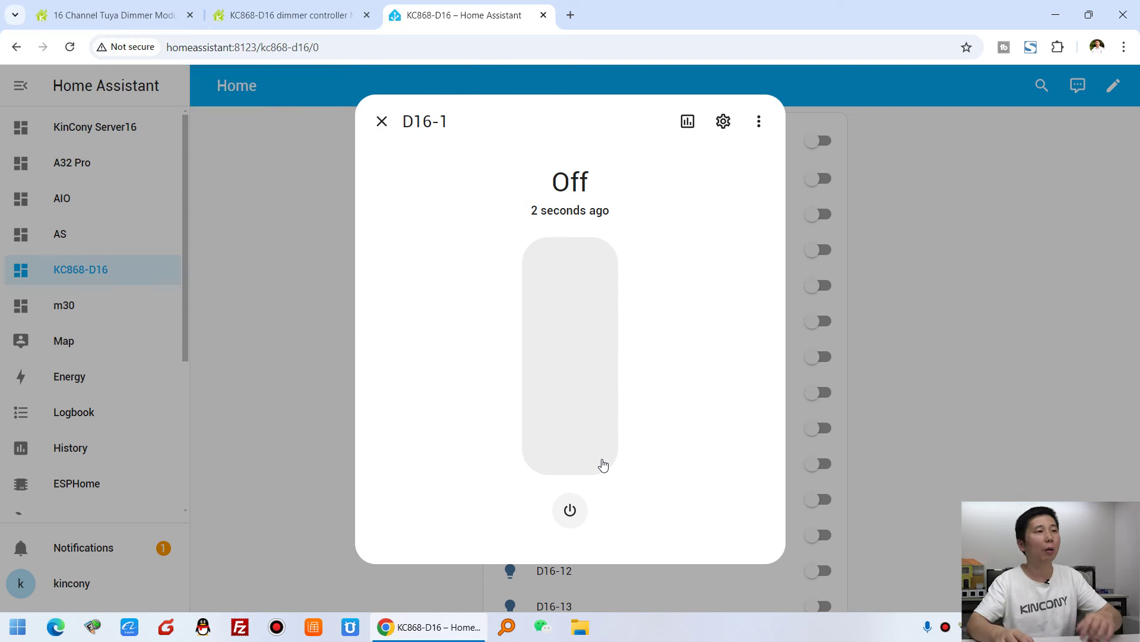
# Return to the forum thread and open the 16-channel MQTT YAML attachment.
pyautogui.click(291, 18)
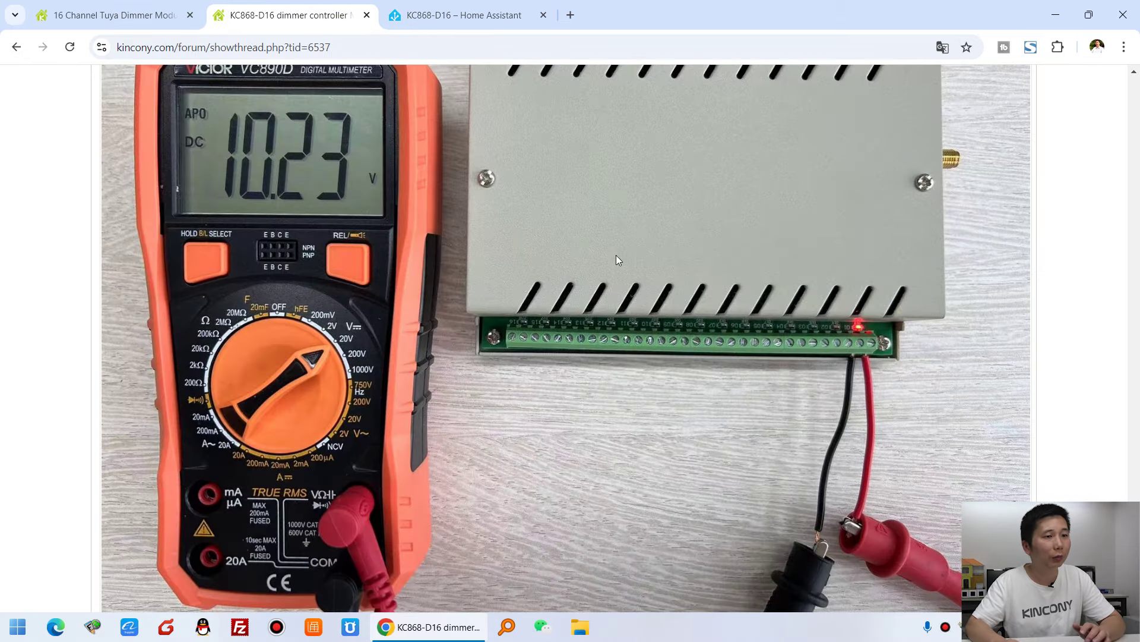
pyautogui.scroll(-10, 501, 301)
pyautogui.scroll(8, 500, 300)
pyautogui.scroll(20, 500, 300)
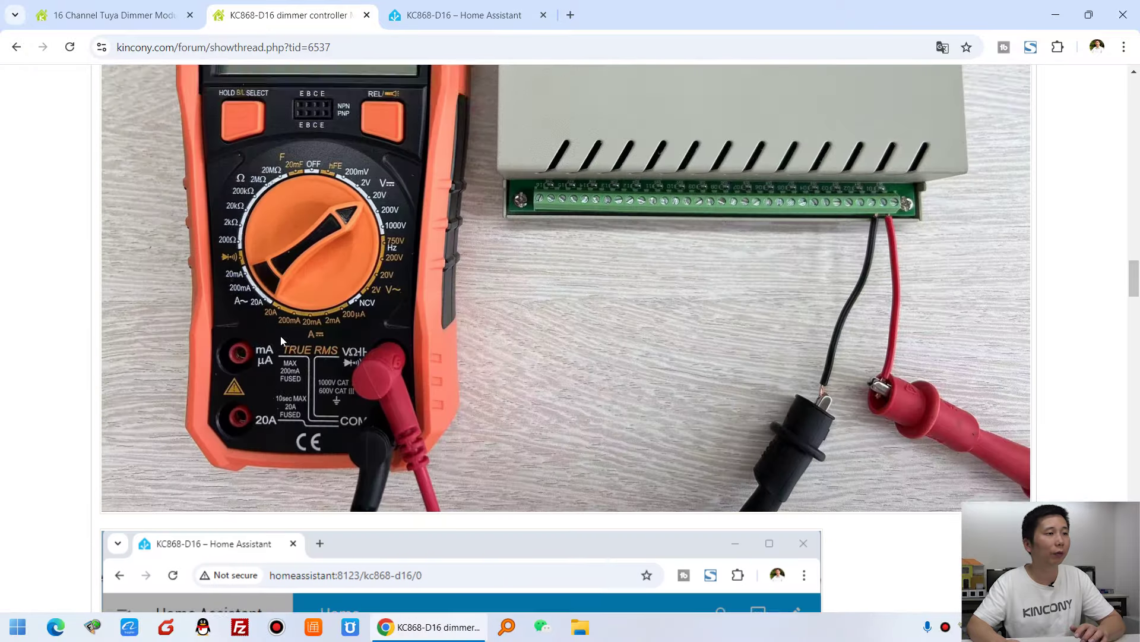
pyautogui.scroll(15, 280, 340)
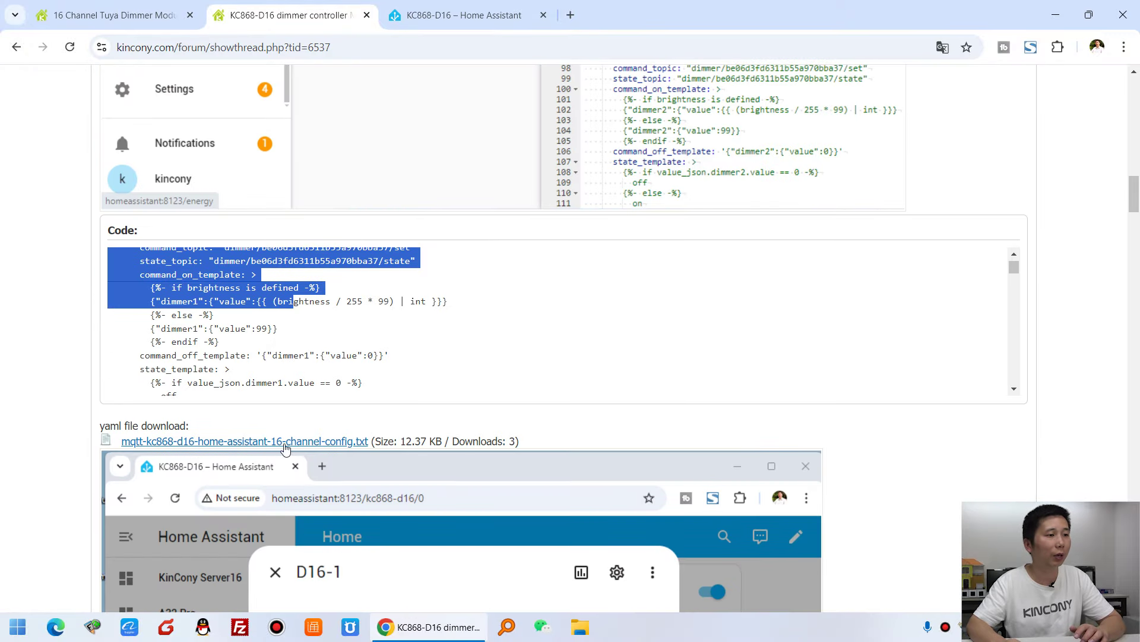
pyautogui.click(321, 443)
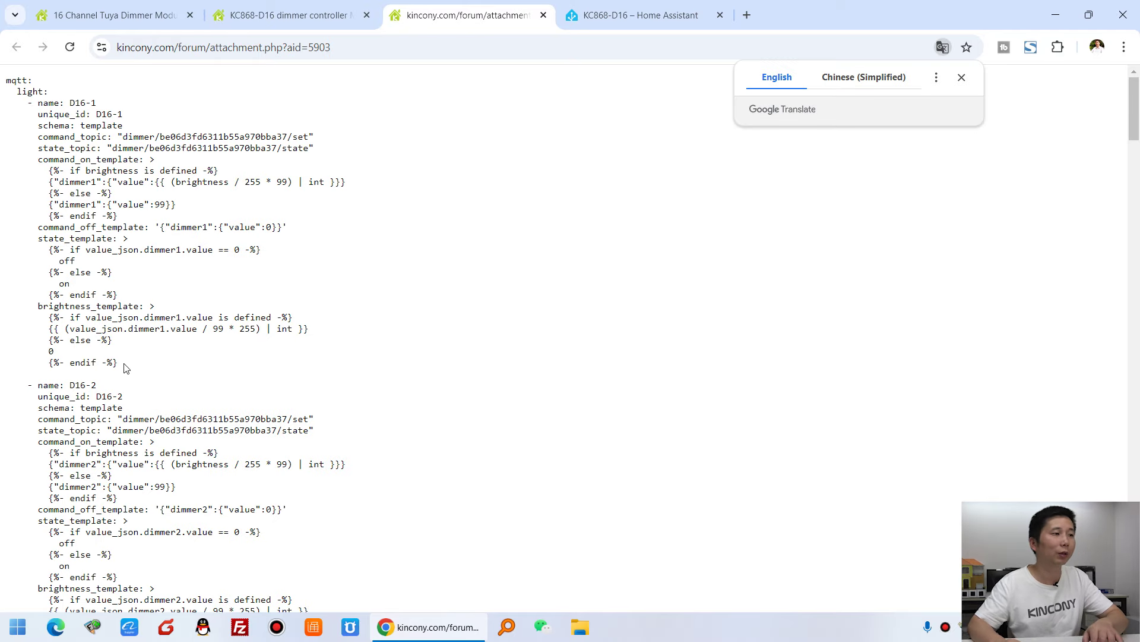
# Select the D16-1, D16-2 and D16-3 light blocks in the YAML file in turn.
pyautogui.moveTo(132, 367); pyautogui.dragTo(1, 111)
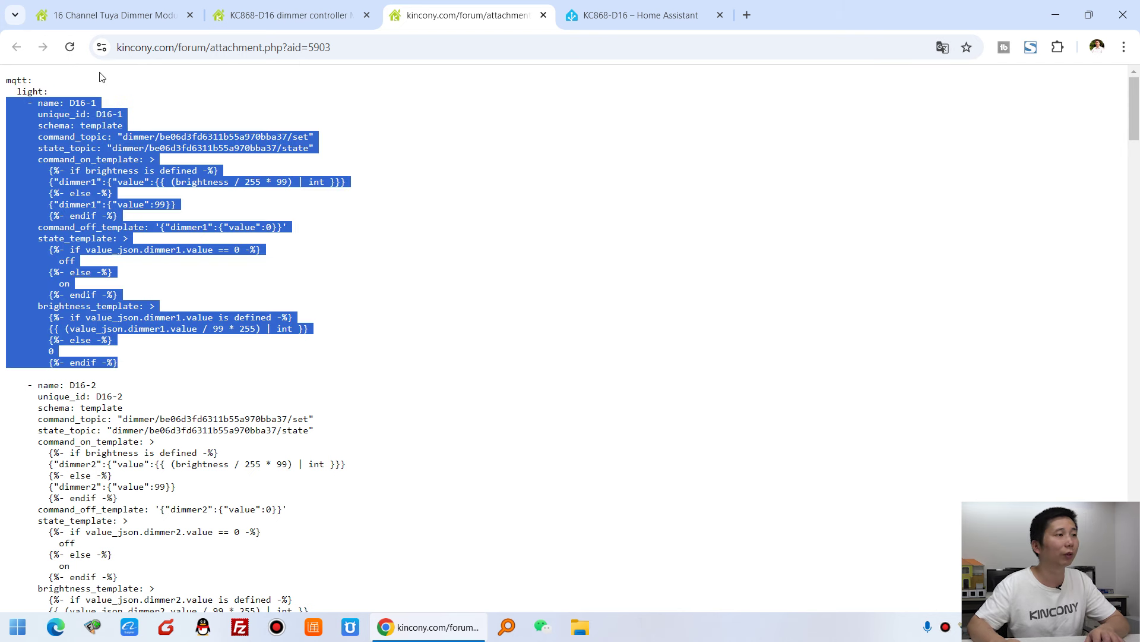
pyautogui.scroll(-5, 214, 324)
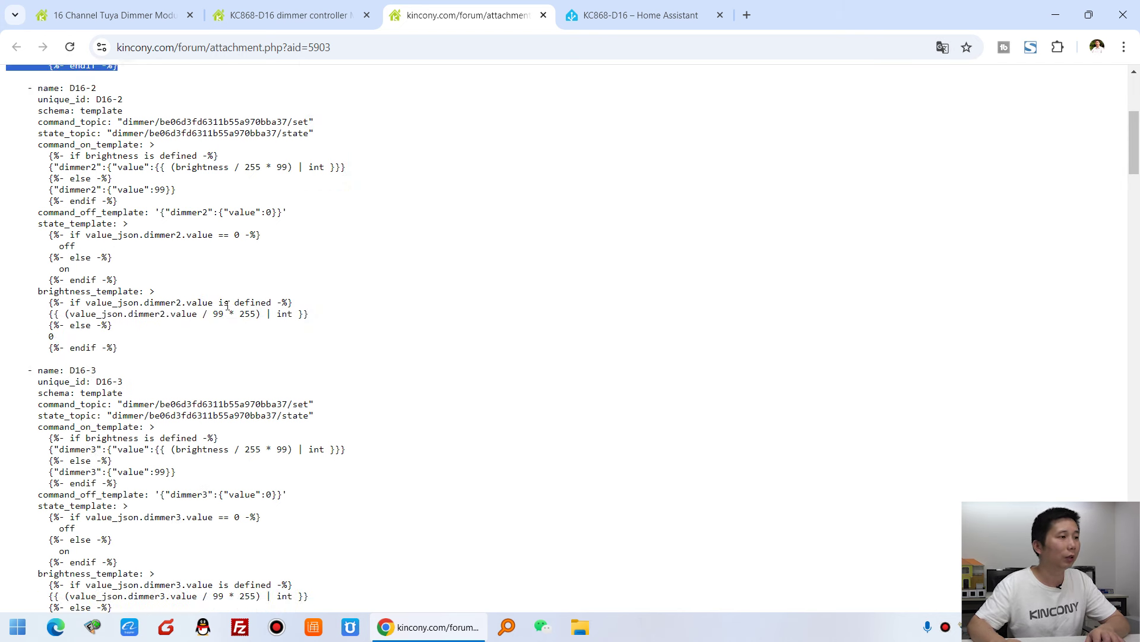
pyautogui.moveTo(148, 353); pyautogui.dragTo(2, 100)
pyautogui.scroll(-3, 172, 541)
pyautogui.moveTo(155, 488); pyautogui.dragTo(2, 224)
pyautogui.click(658, 352)
# Select the final D16-16 light block, then go back to Home Assistant's D16-1 view.
pyautogui.scroll(-20, 659, 356)
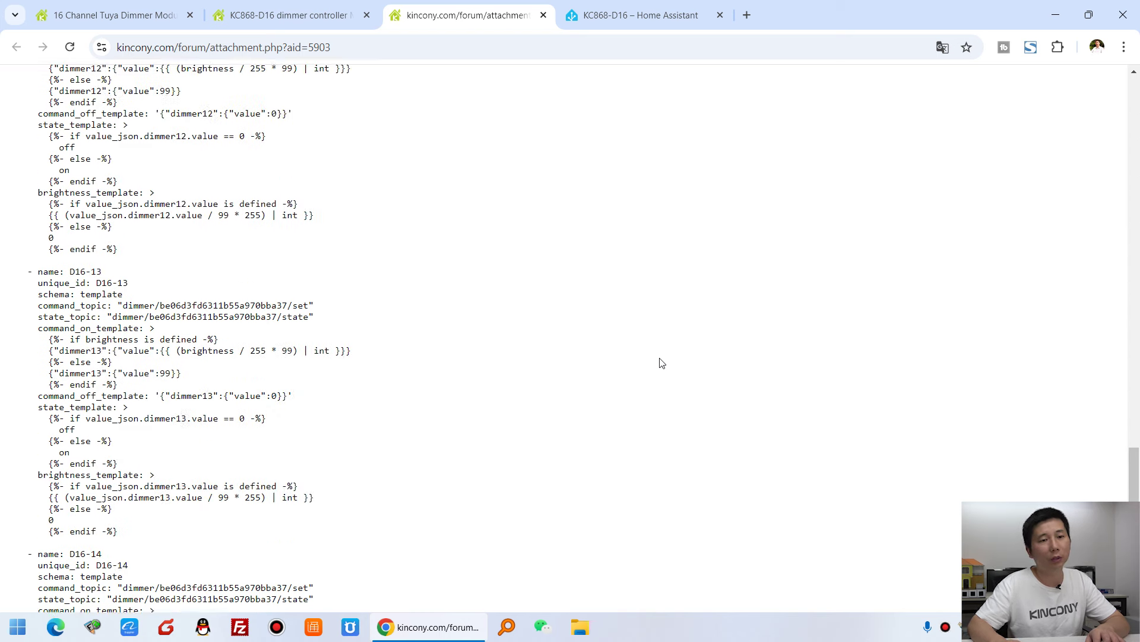
pyautogui.scroll(-3, 594, 387)
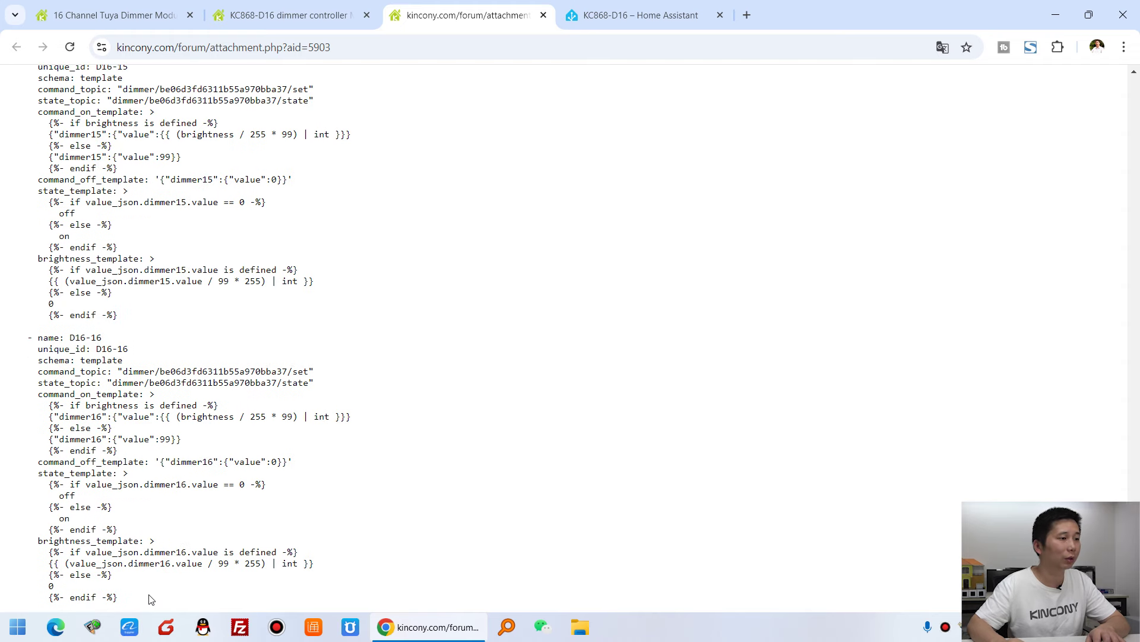
pyautogui.moveTo(149, 599); pyautogui.dragTo(3, 343)
pyautogui.click(295, 414)
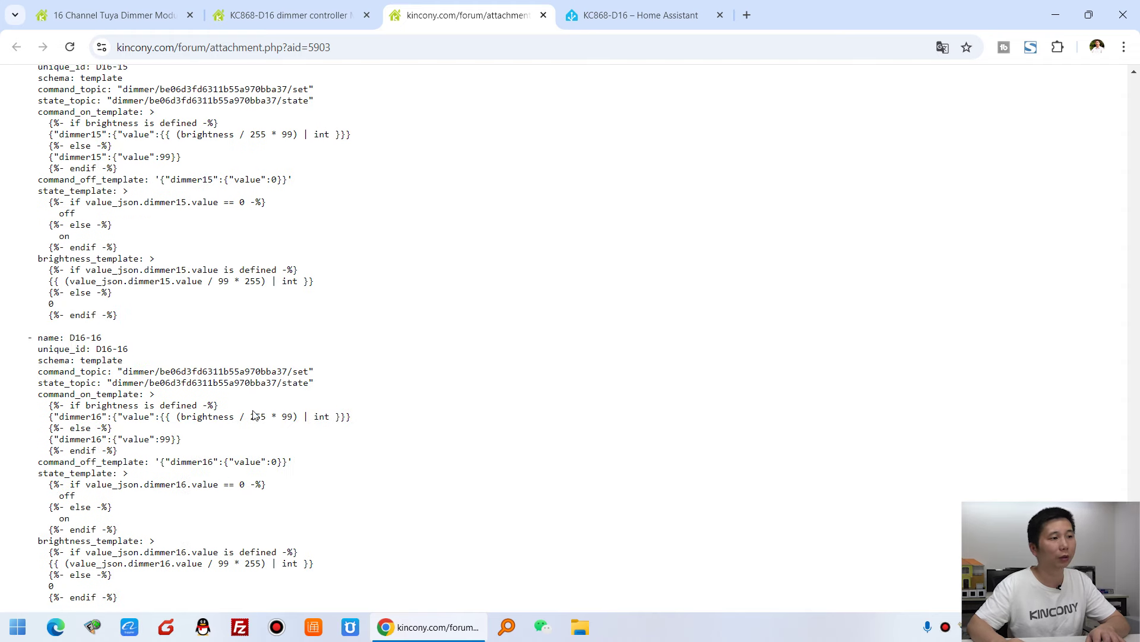
pyautogui.scroll(20, 570, 338)
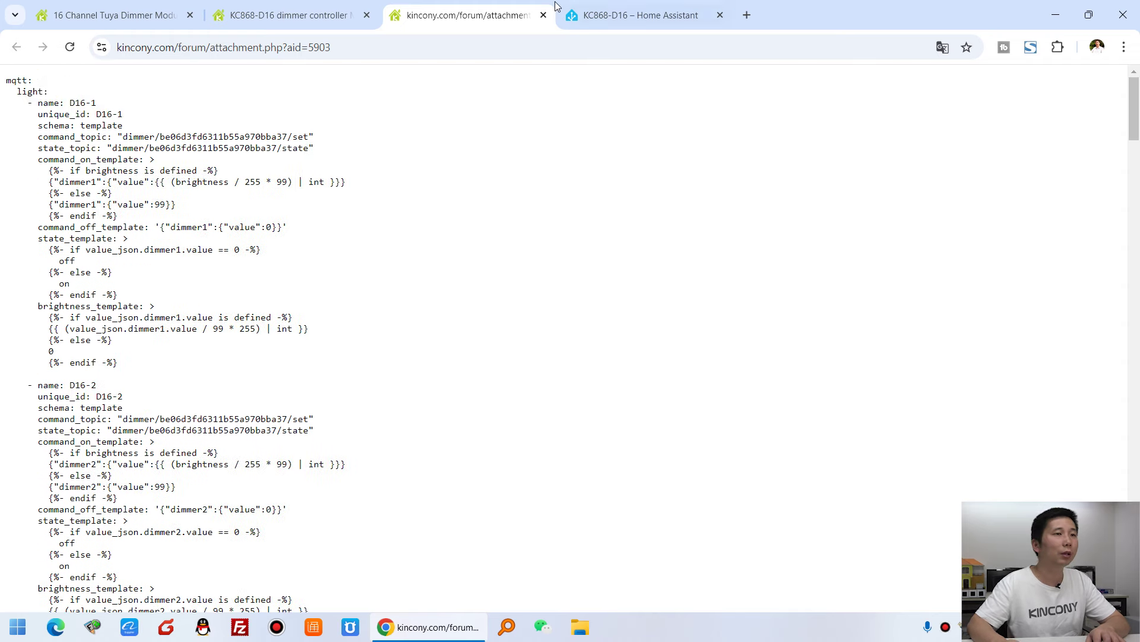
pyautogui.click(621, 9)
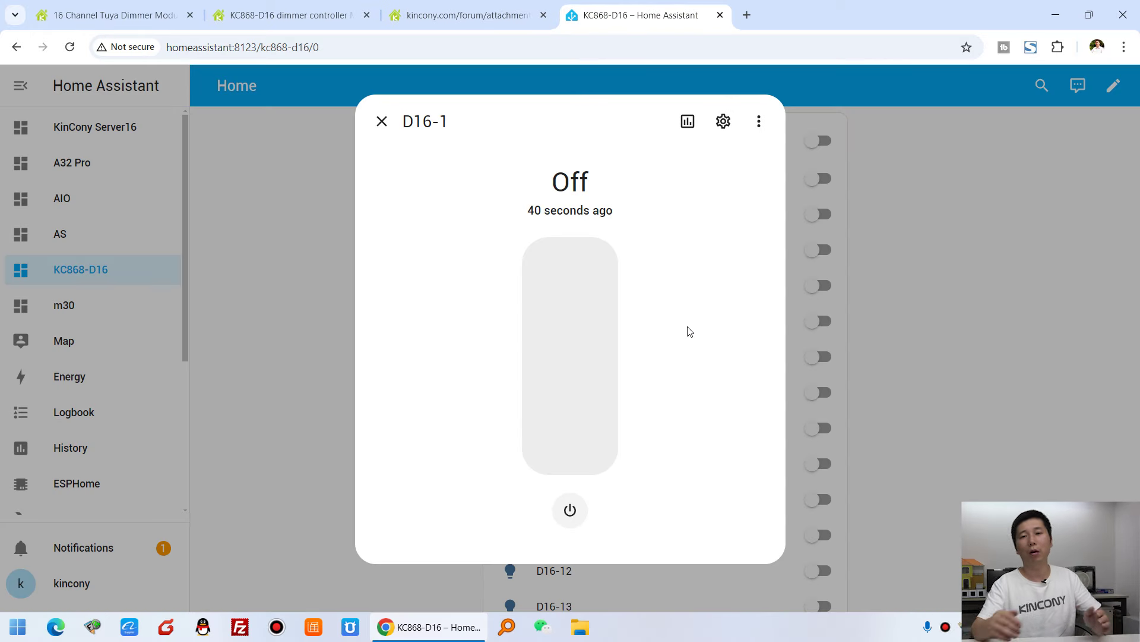